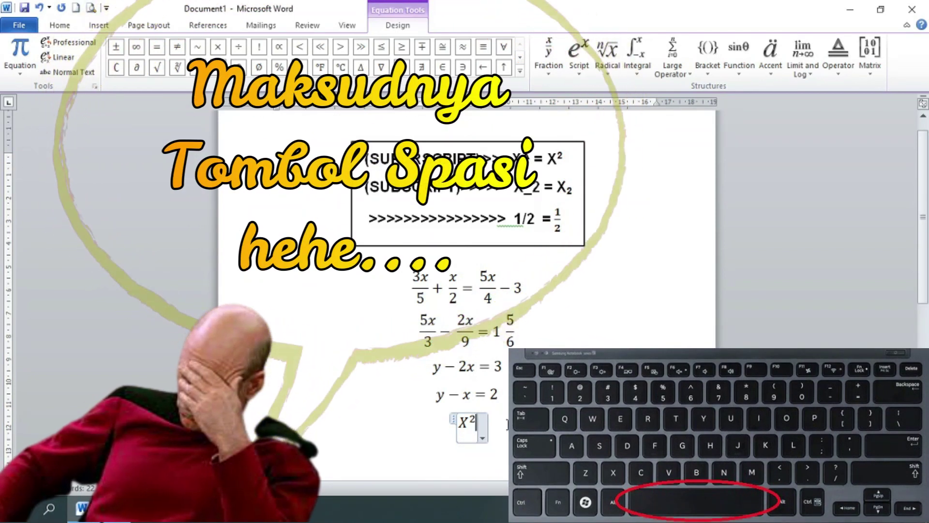
Step: Leave the X² equation and start a new line beneath it
key("Right")
key("Return")
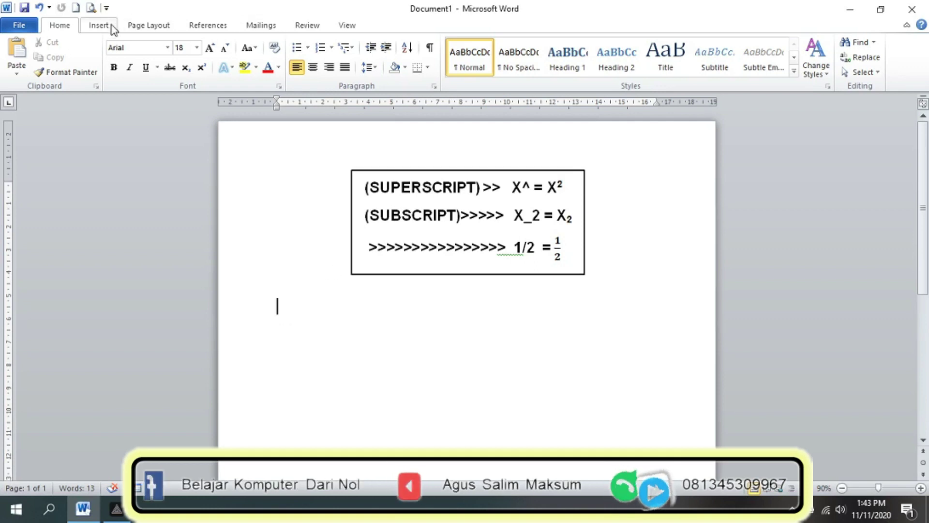
Step: Insert a blank equation from the Equation gallery, undo it, then re-insert one with Alt+=
left_click(99, 26)
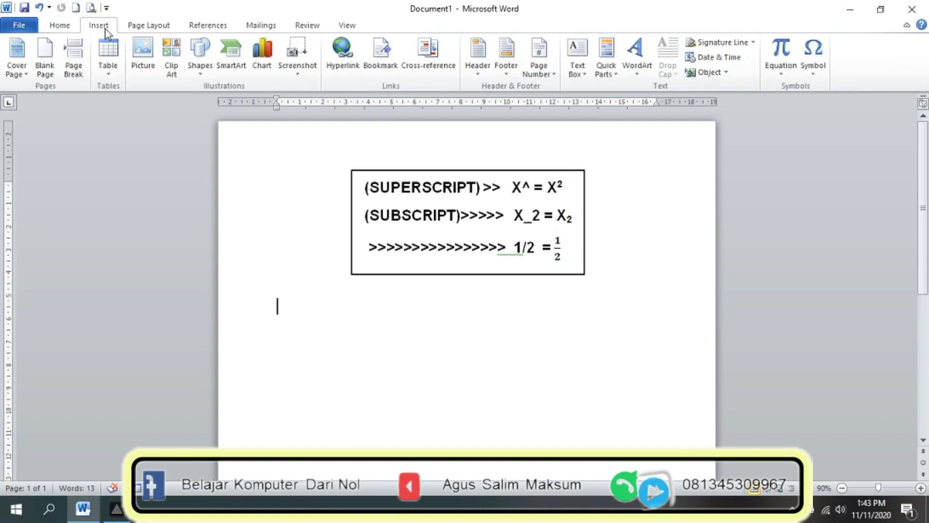
left_click(781, 73)
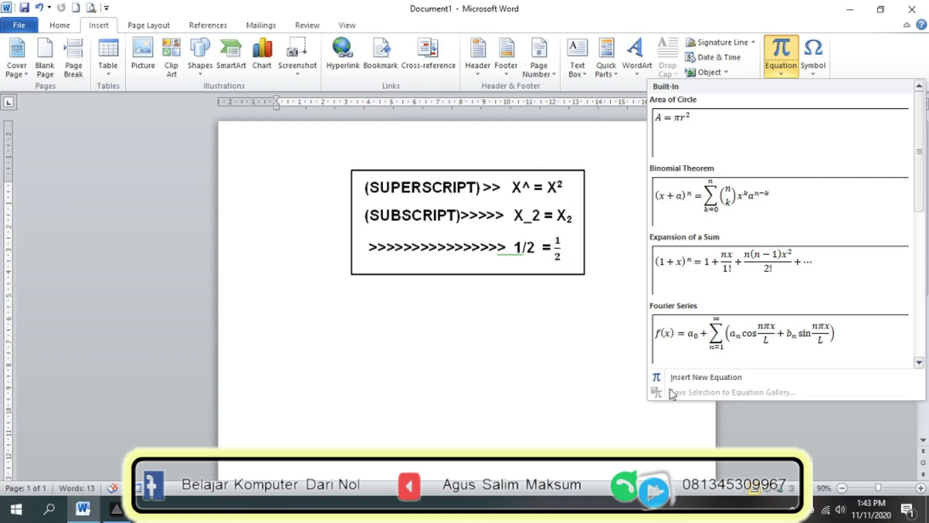
left_click(706, 377)
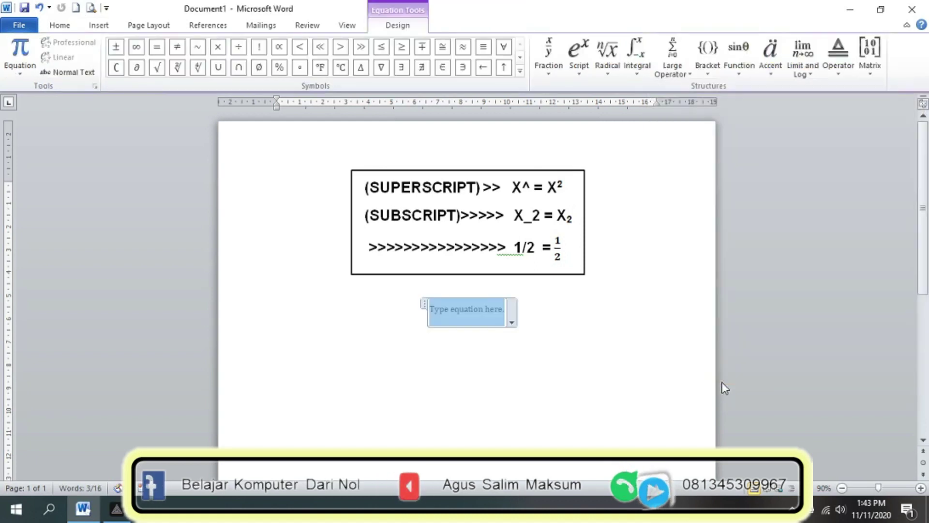
key("ctrl+z")
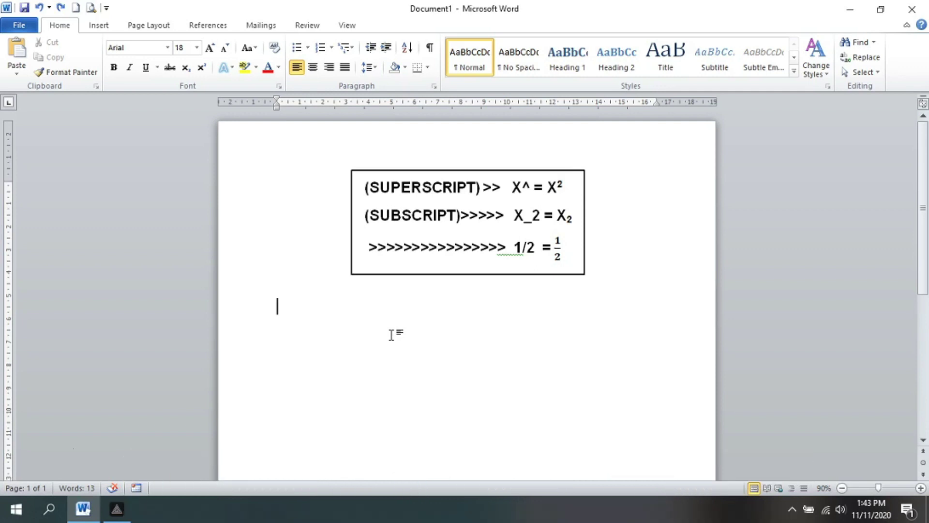
key("alt+equal")
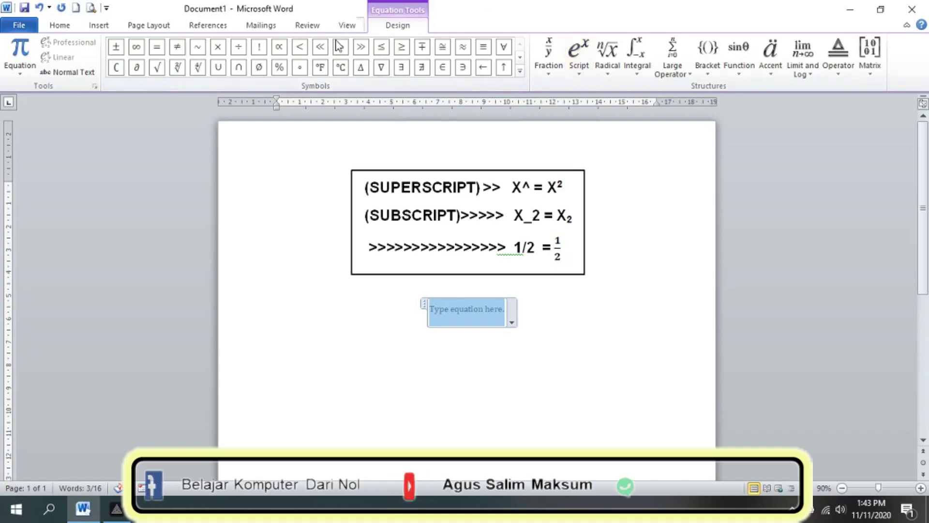
Step: Expand the equation symbols and browse Greek Letters, Letter-Like Symbols, Operators and Arrows
left_click(524, 71)
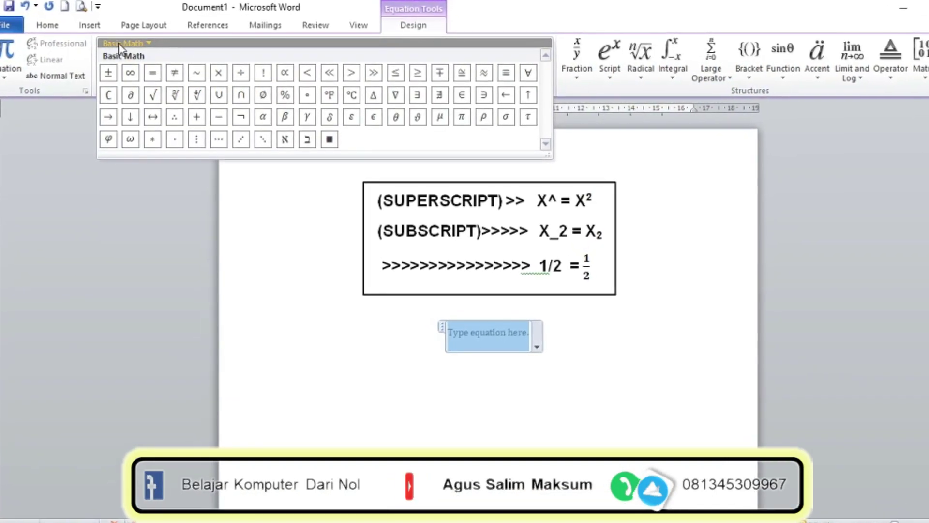
left_click(146, 44)
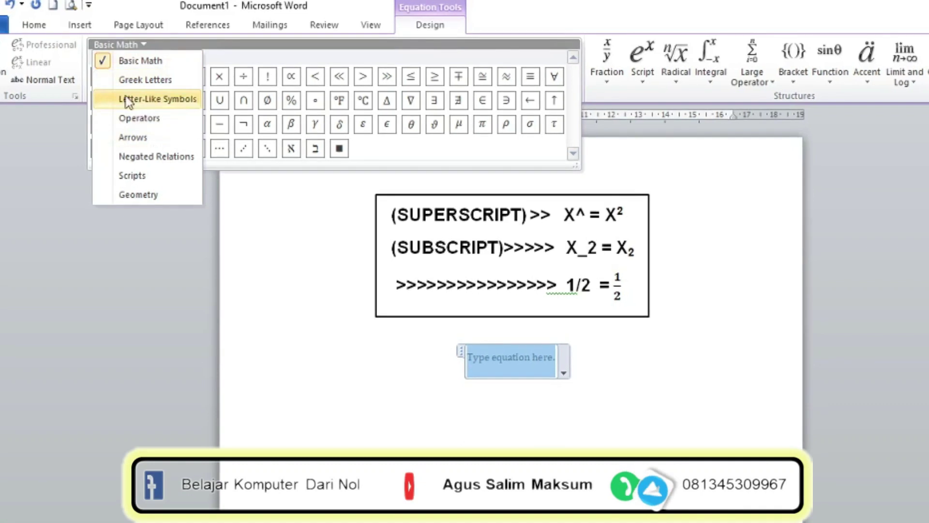
left_click(131, 80)
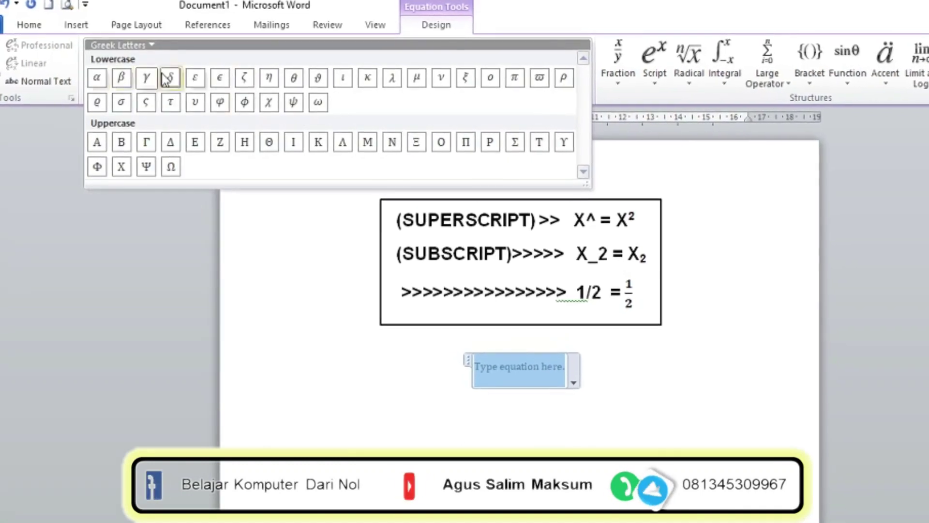
left_click(151, 45)
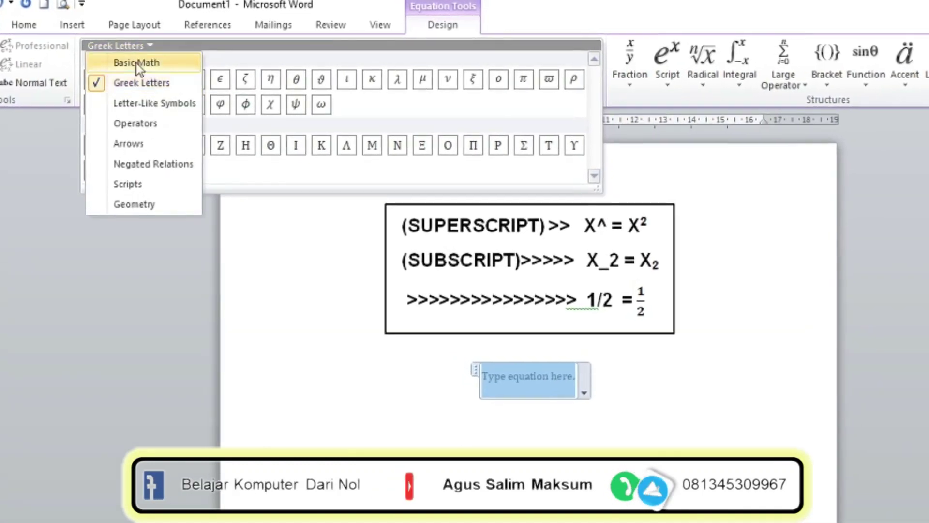
left_click(130, 104)
left_click(176, 47)
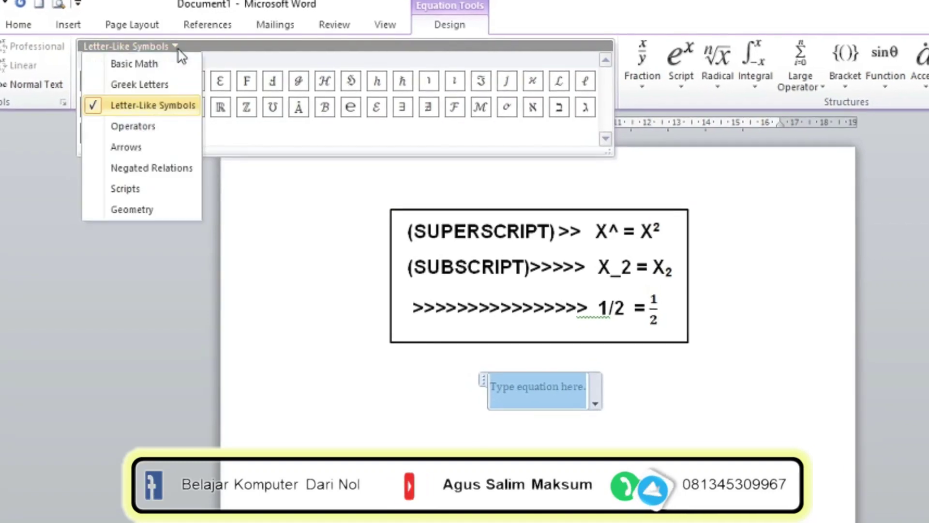
left_click(162, 128)
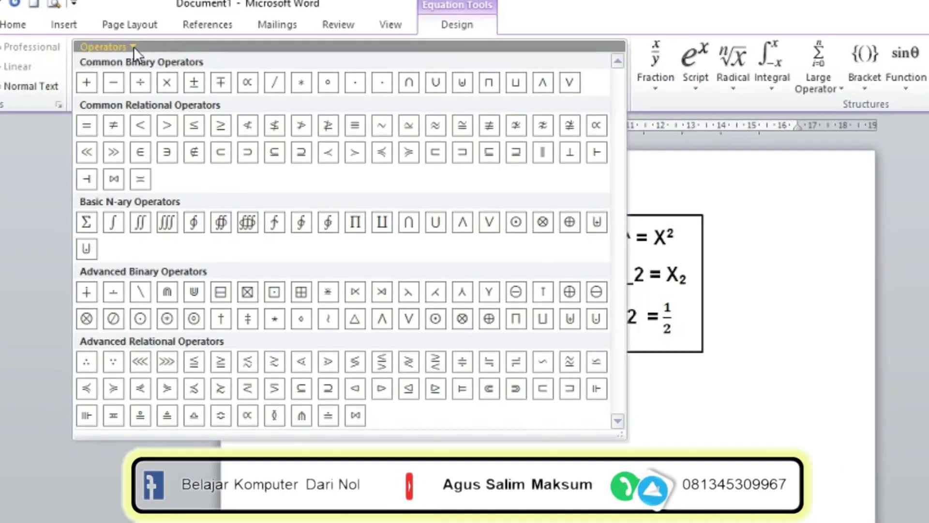
left_click(133, 47)
left_click(131, 153)
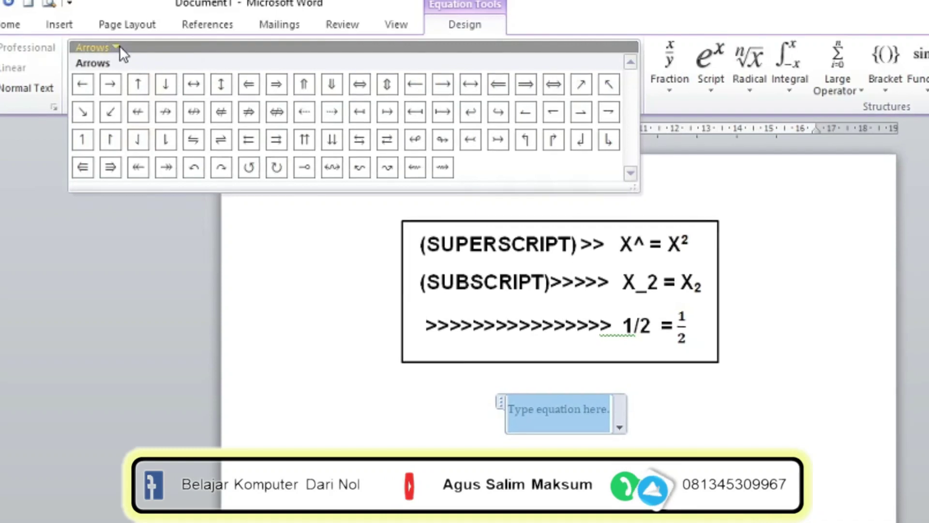
Step: Continue through Negated Relations, Scripts and Geometry, then return to Basic Math
left_click(118, 45)
left_click(127, 188)
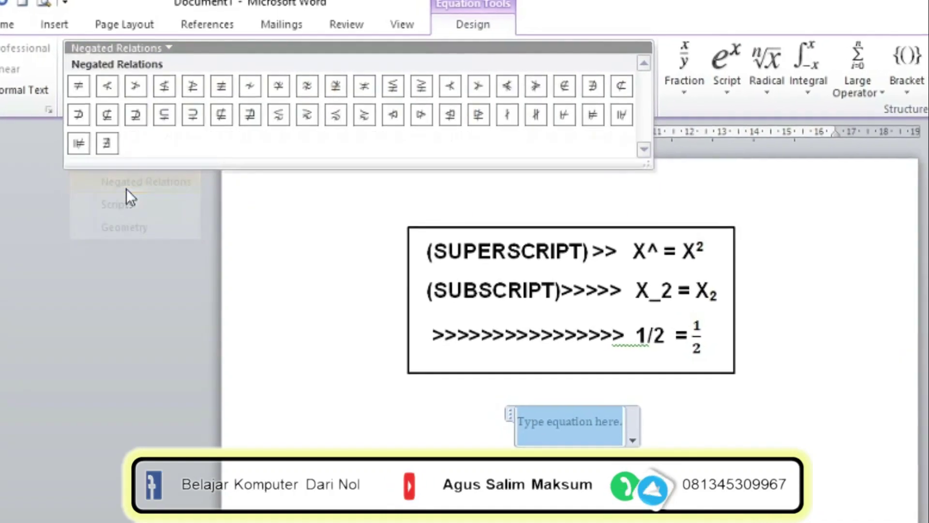
left_click(164, 46)
left_click(139, 211)
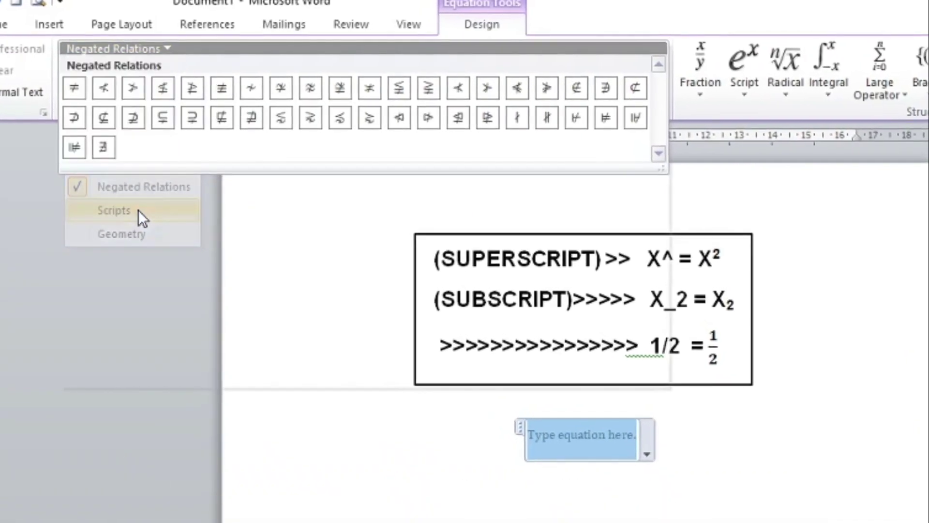
left_click(103, 51)
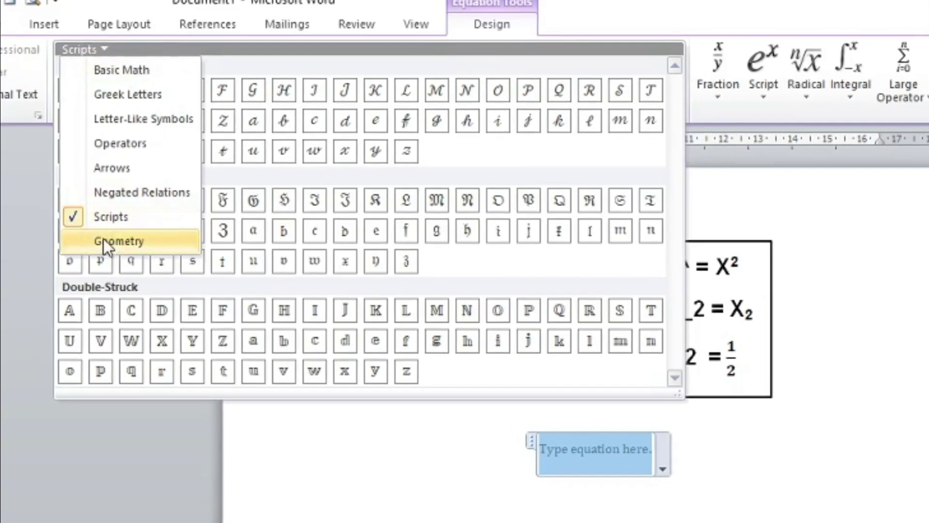
left_click(104, 240)
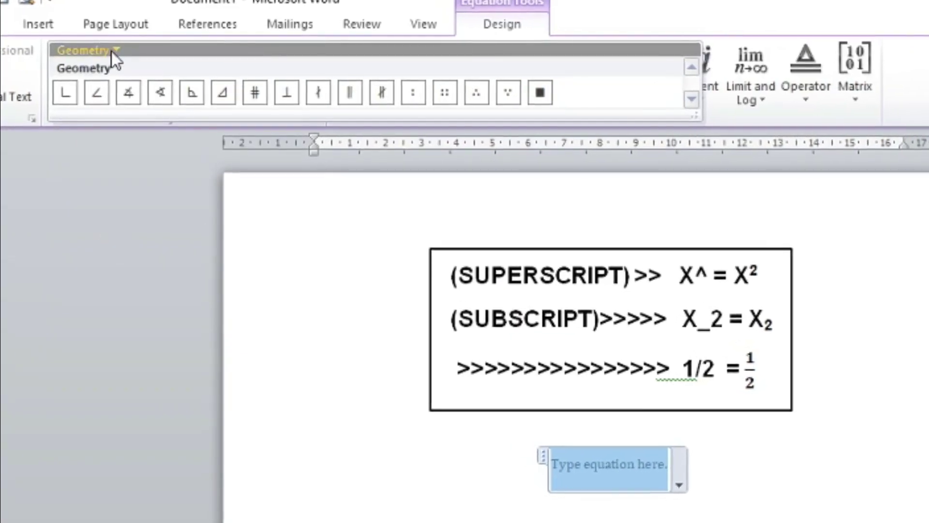
left_click(112, 51)
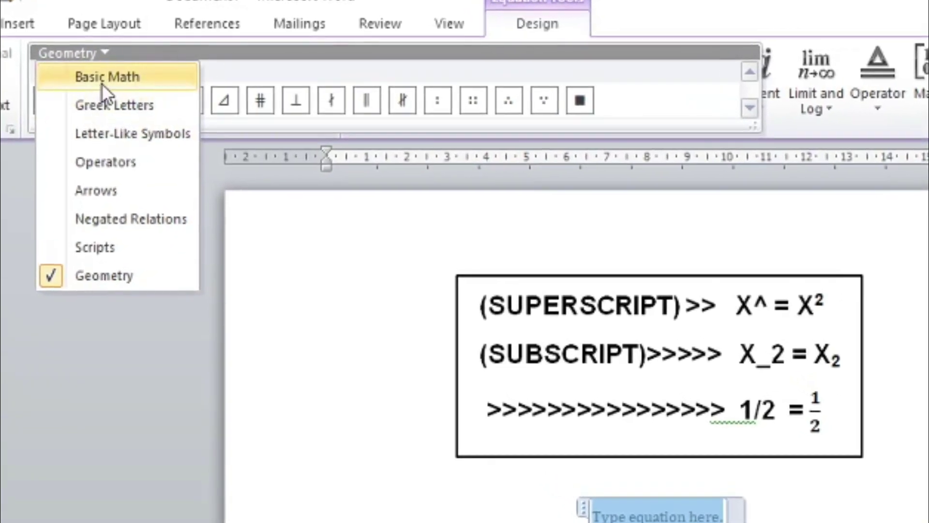
left_click(101, 82)
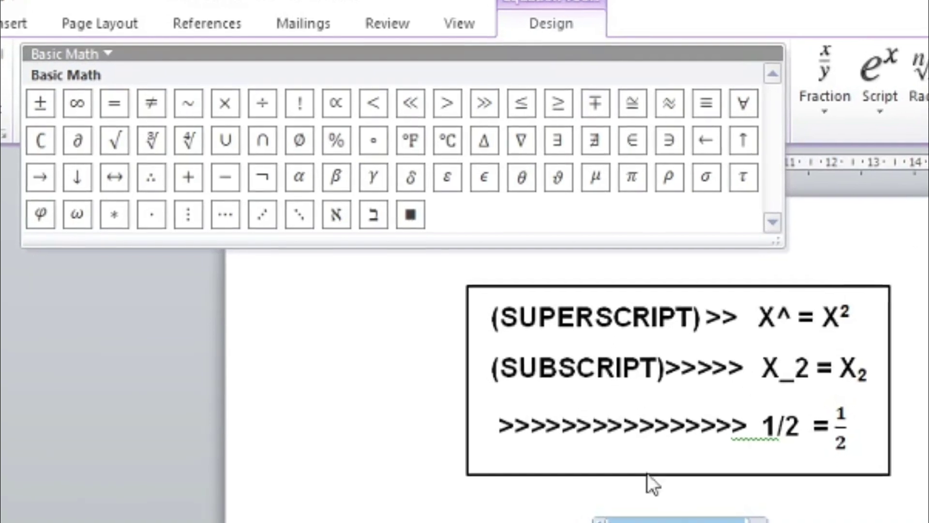
Step: Collapse the symbol gallery and preview the Fraction, Script, Radical and Matrix layouts
key("Escape")
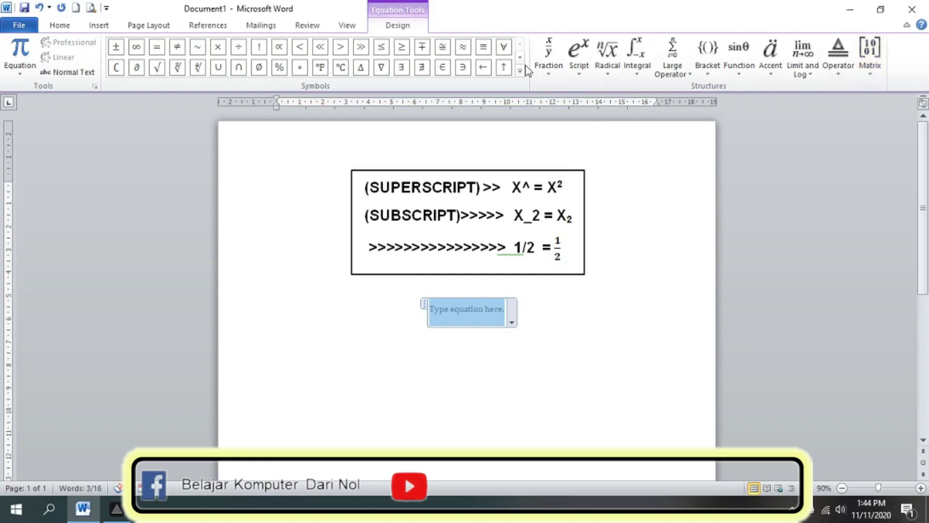
left_click(546, 75)
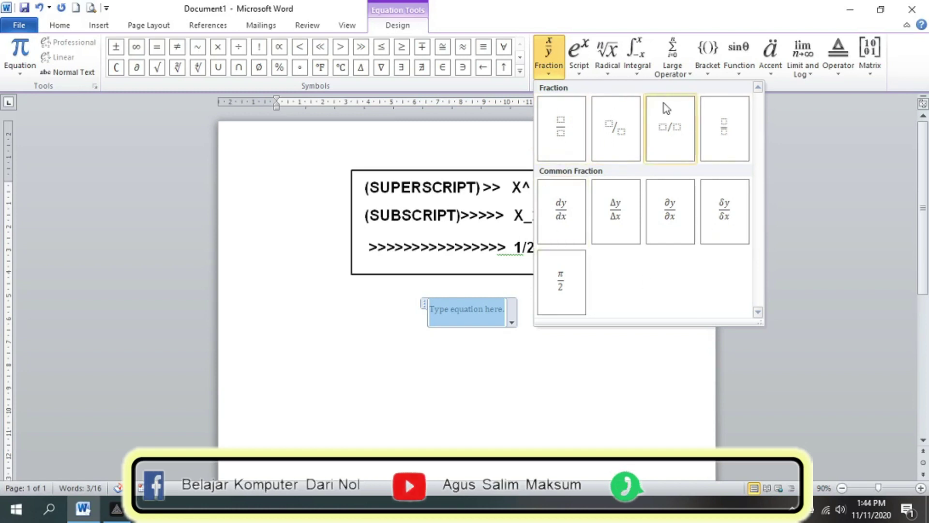
left_click(580, 71)
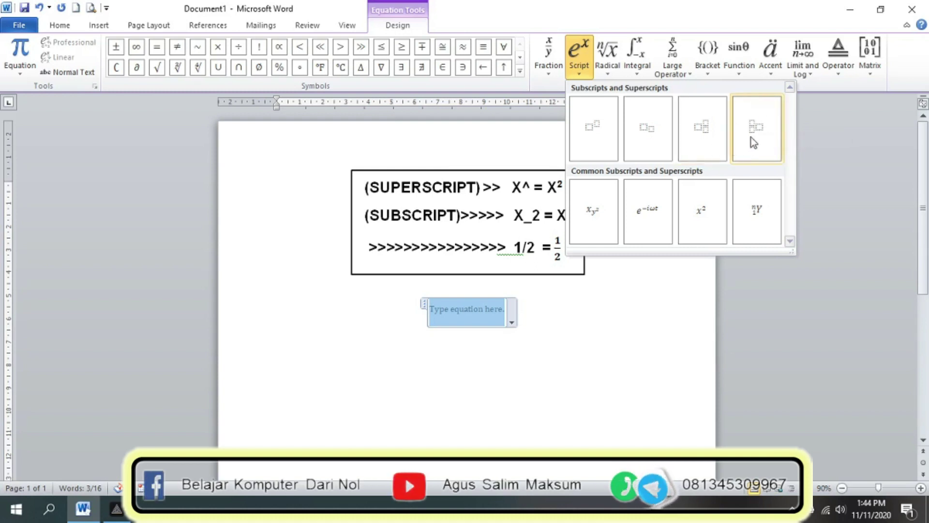
left_click(617, 75)
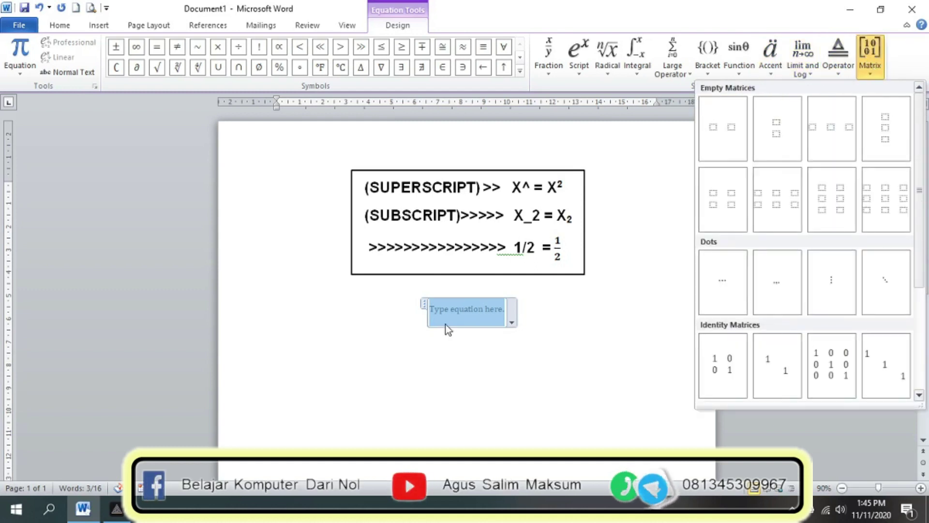
left_click(457, 305)
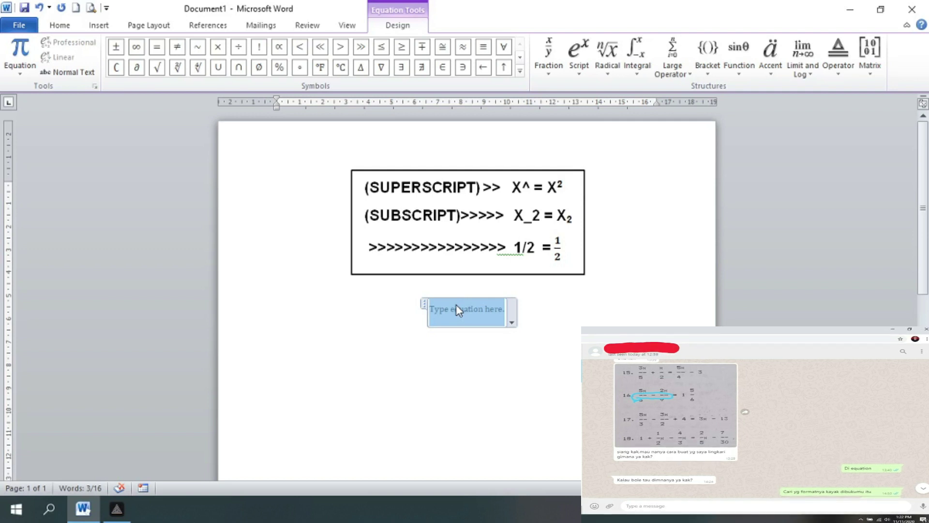
Step: Enter a stacked fraction 3x/5 followed by a plus sign
left_click(544, 69)
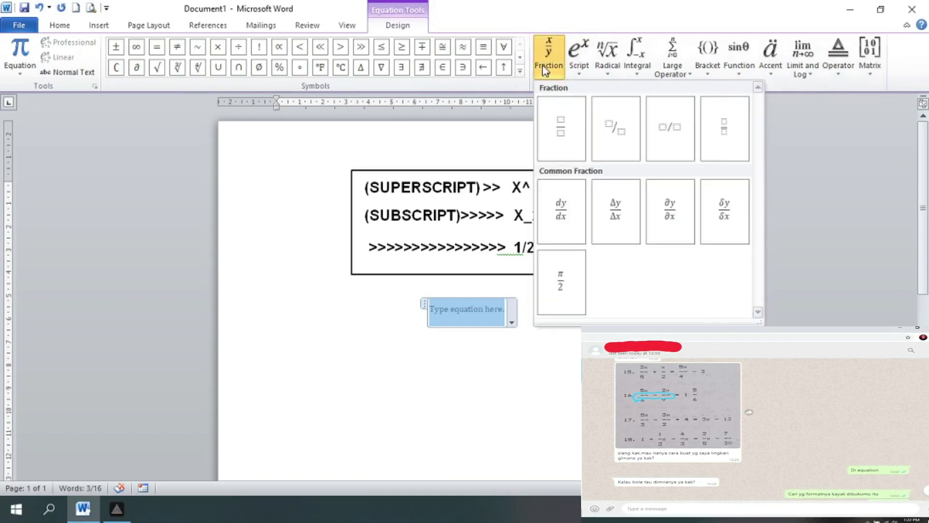
left_click(572, 131)
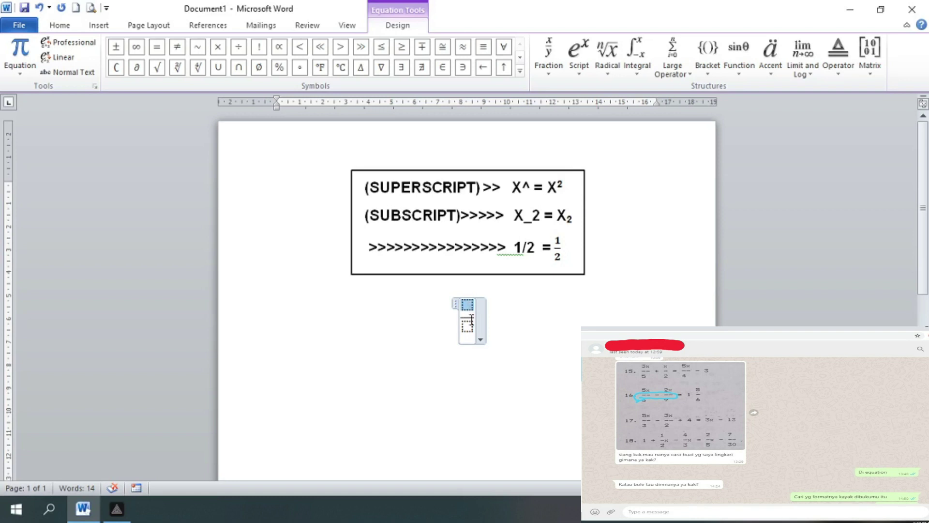
type("3X")
key("BackSpace")
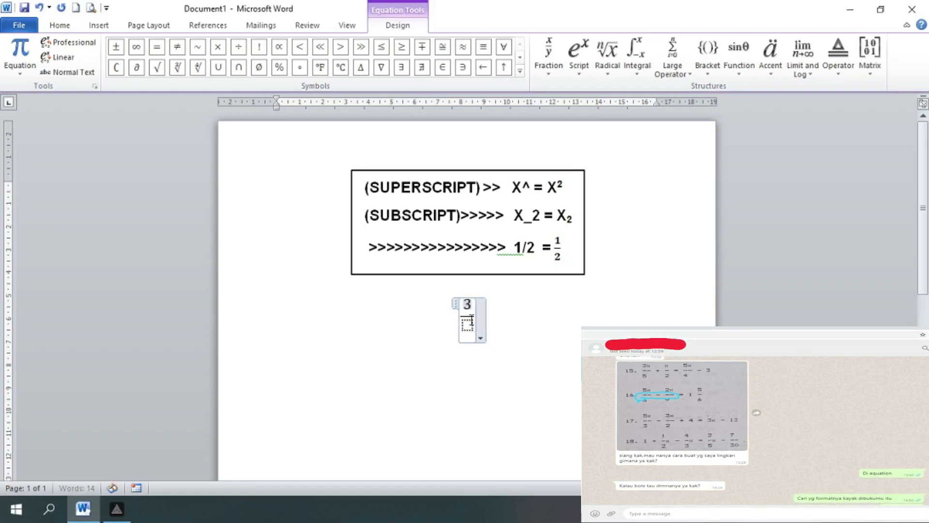
type("x")
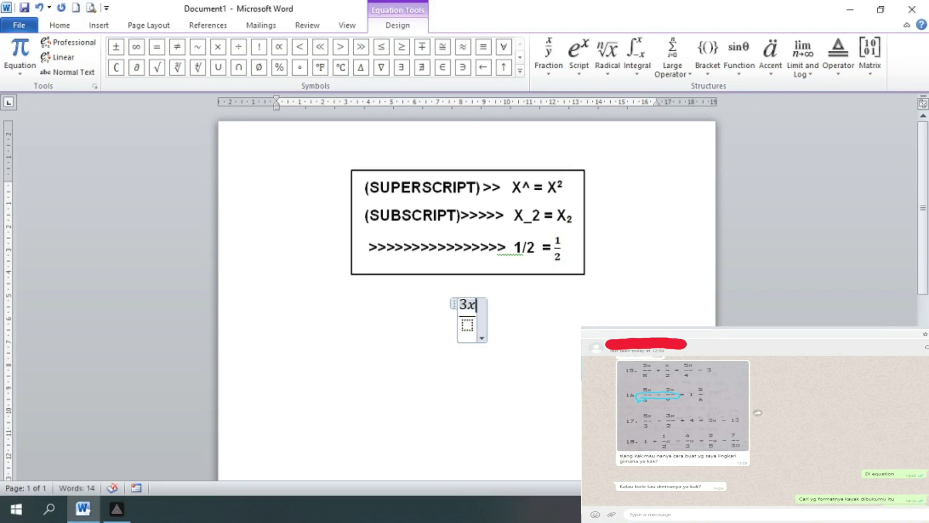
left_click(465, 325)
type("5")
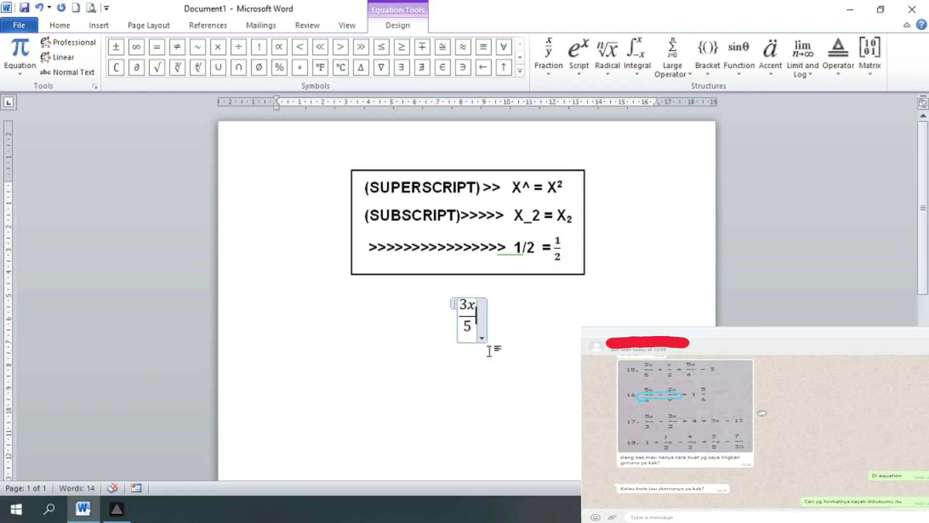
left_click(476, 315)
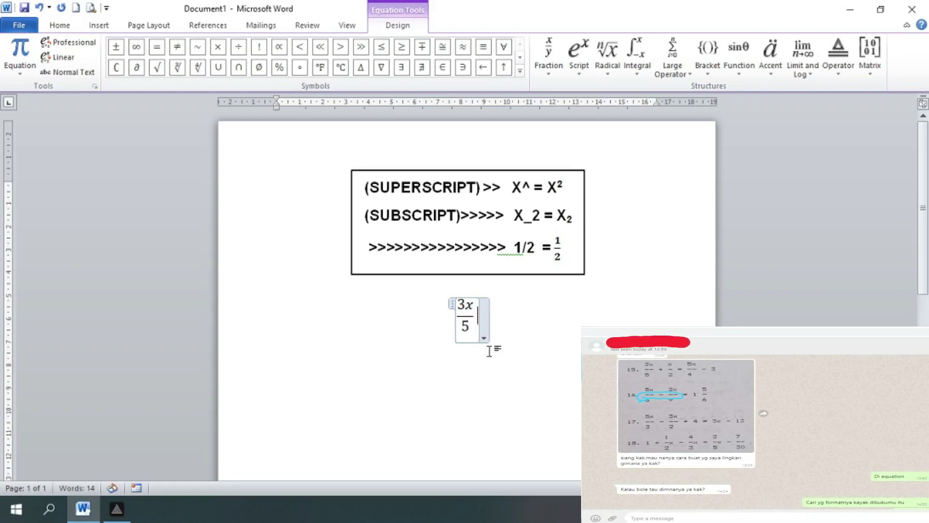
type("+")
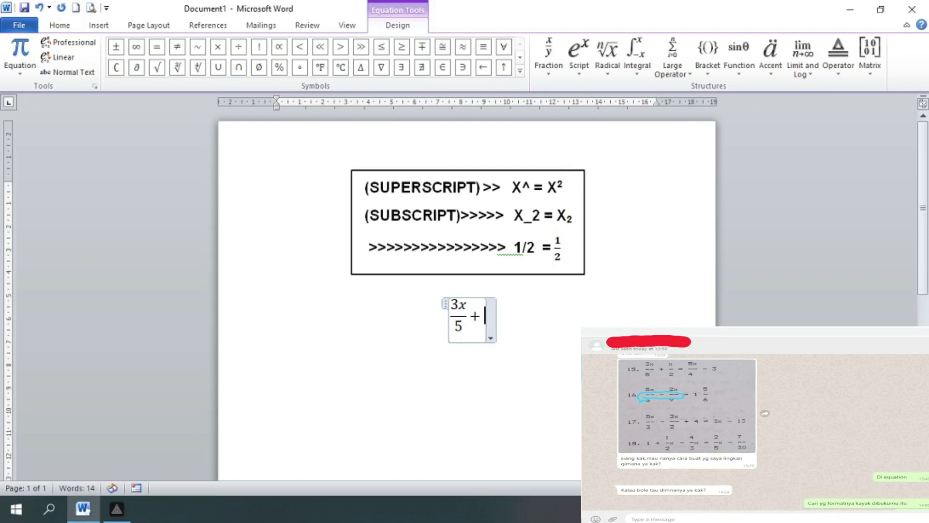
Step: Add the stacked fraction x/2 followed by an equals sign
left_click(550, 73)
left_click(566, 127)
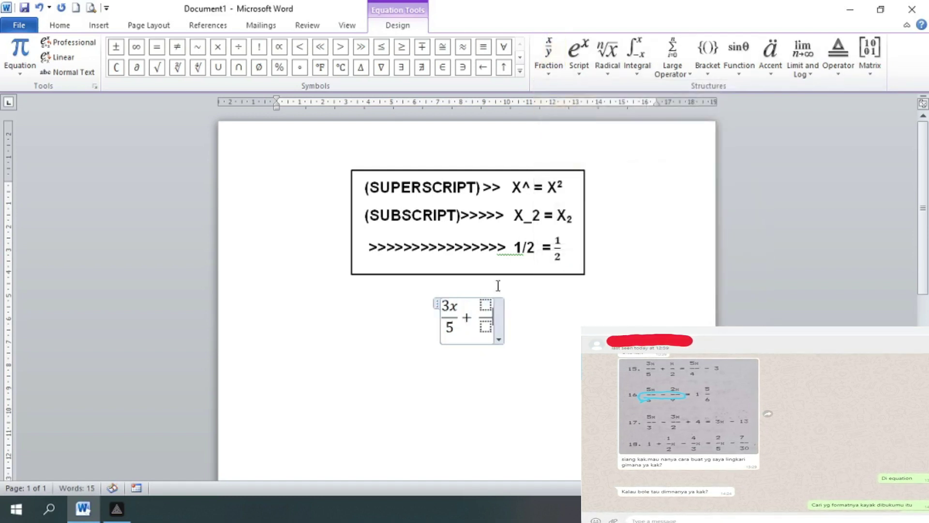
type("x")
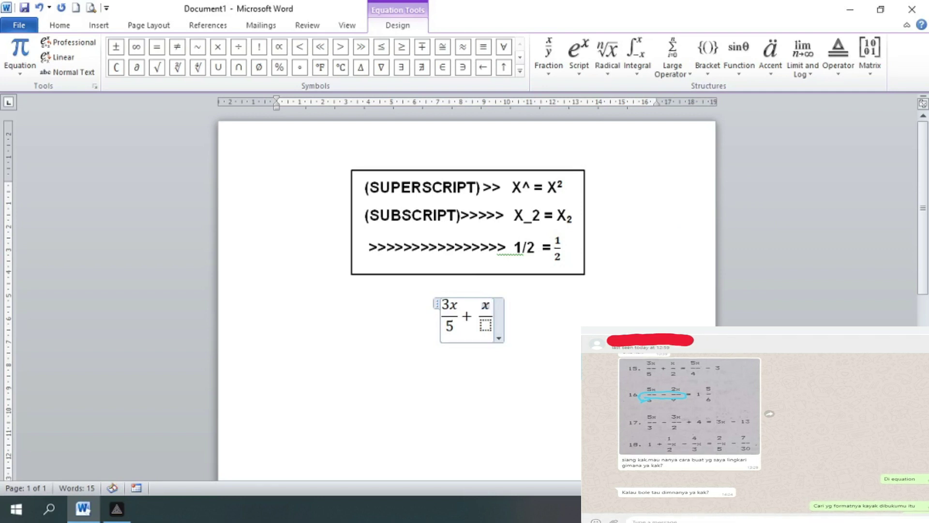
left_click(485, 324)
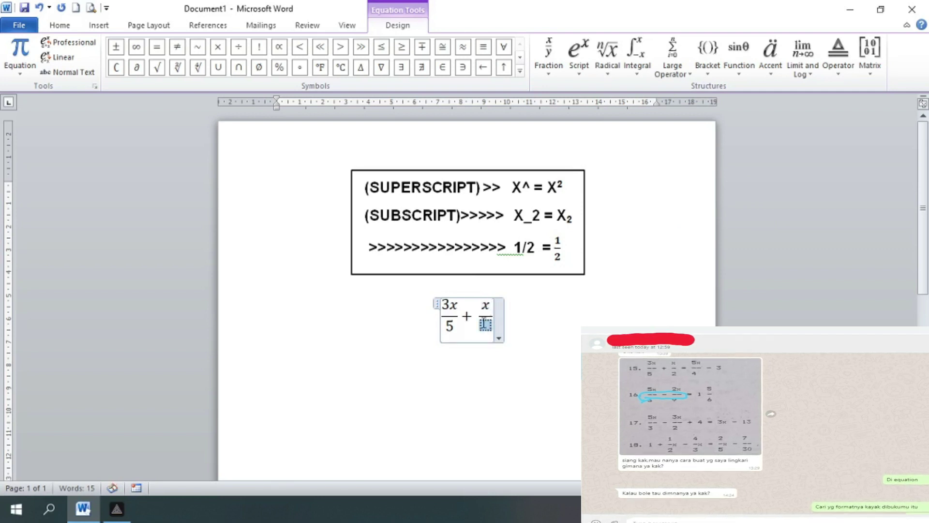
type("2")
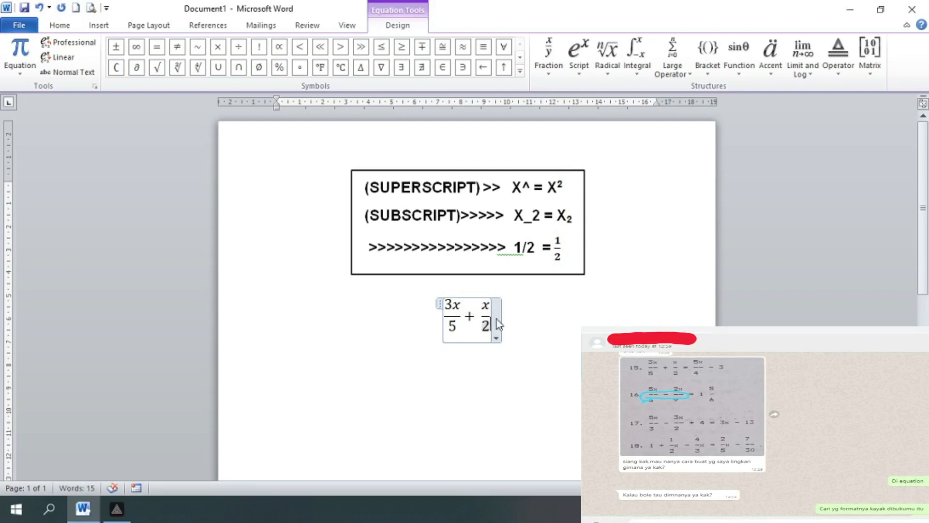
key("Right")
type("=")
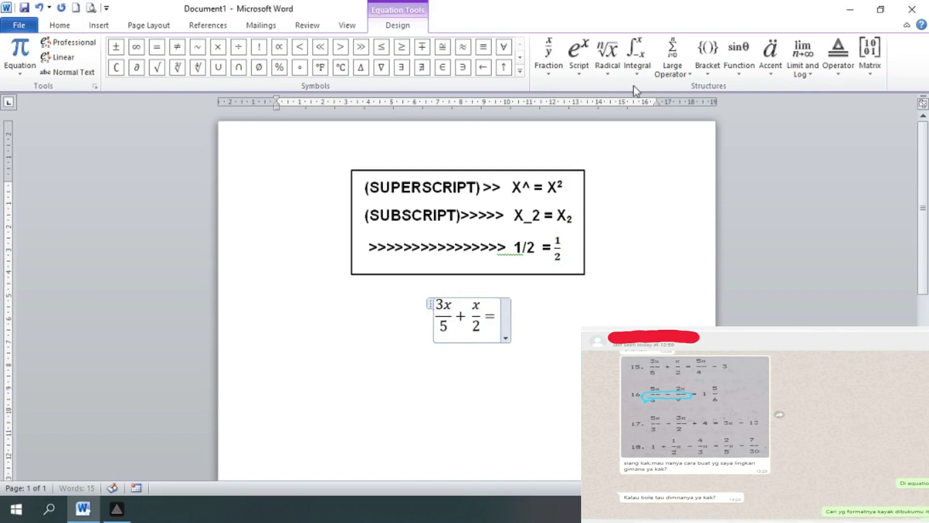
Step: Finish the right side with stacked fraction 5x/4 minus 3
left_click(551, 60)
left_click(571, 120)
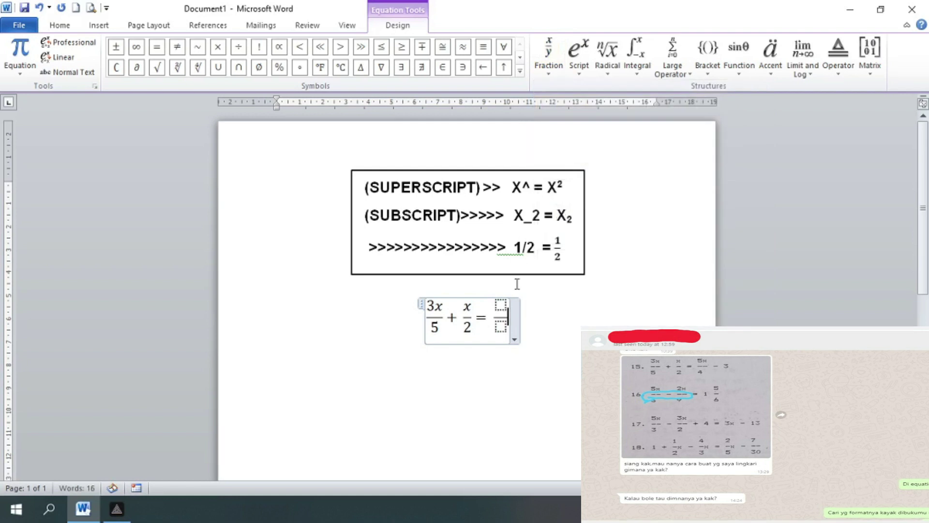
type("5x")
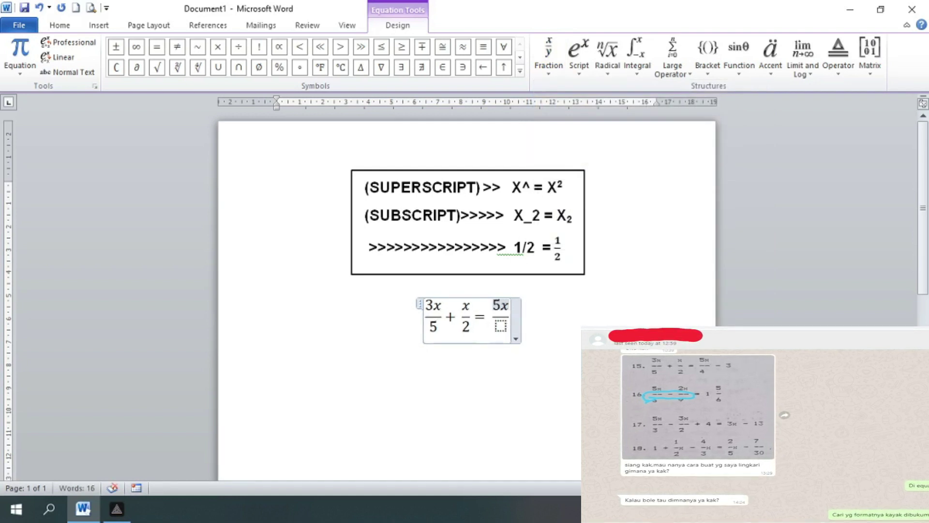
left_click(503, 327)
type("4")
left_click(510, 317)
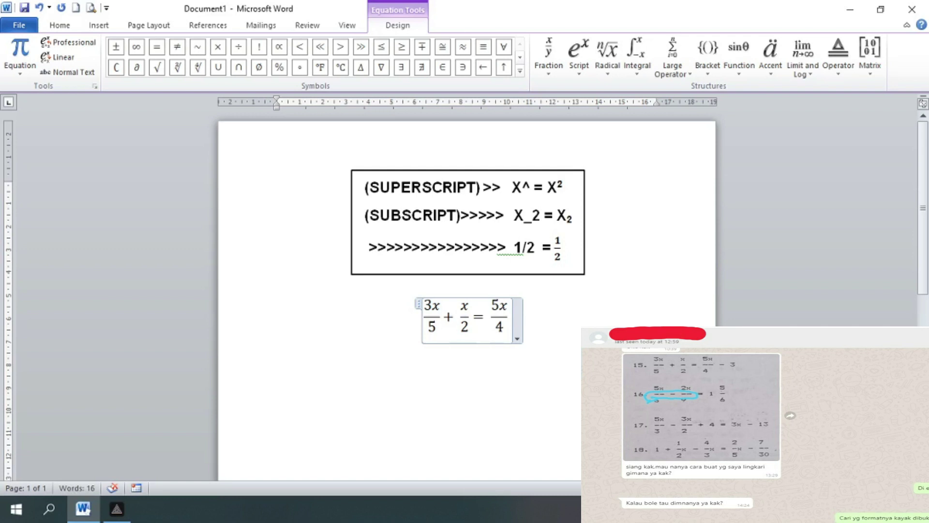
type("-")
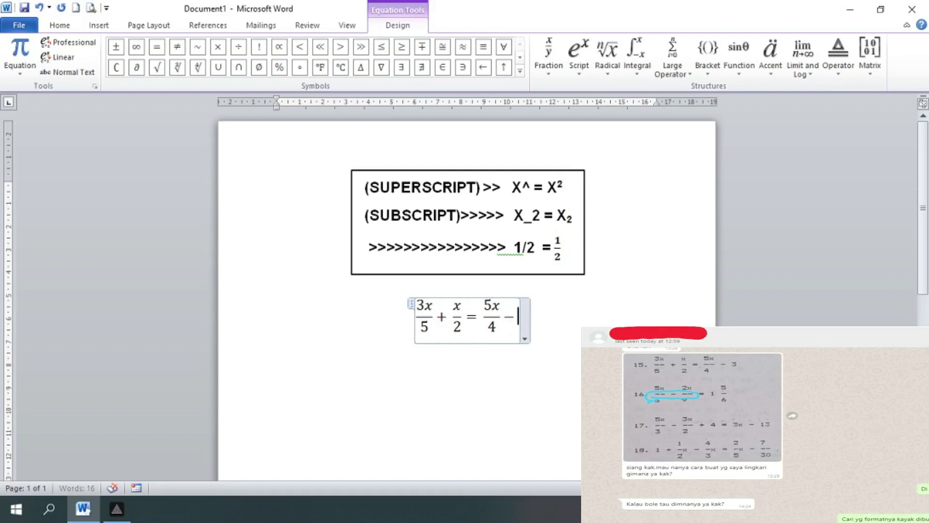
type(" 3")
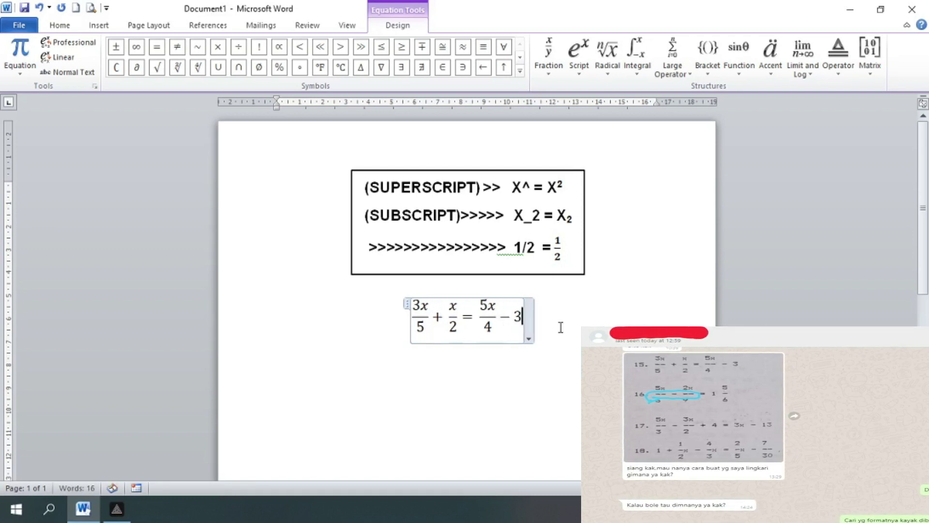
left_click(560, 323)
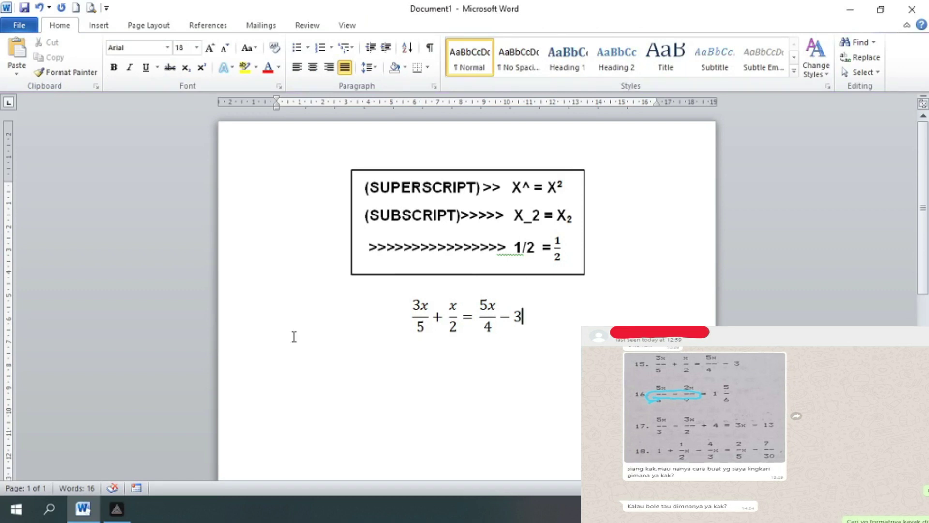
Step: Start a new equation on the next line containing the stacked fraction 5x/3
left_click(399, 344)
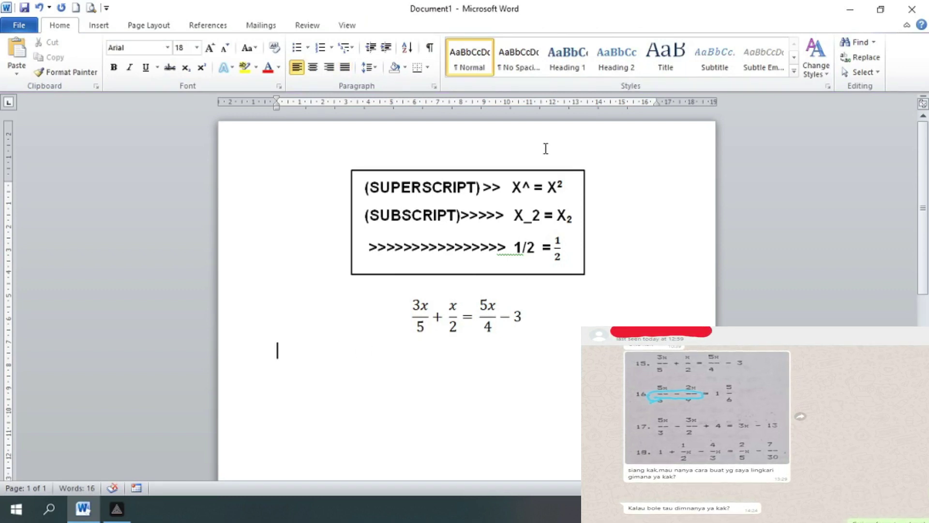
key("alt")
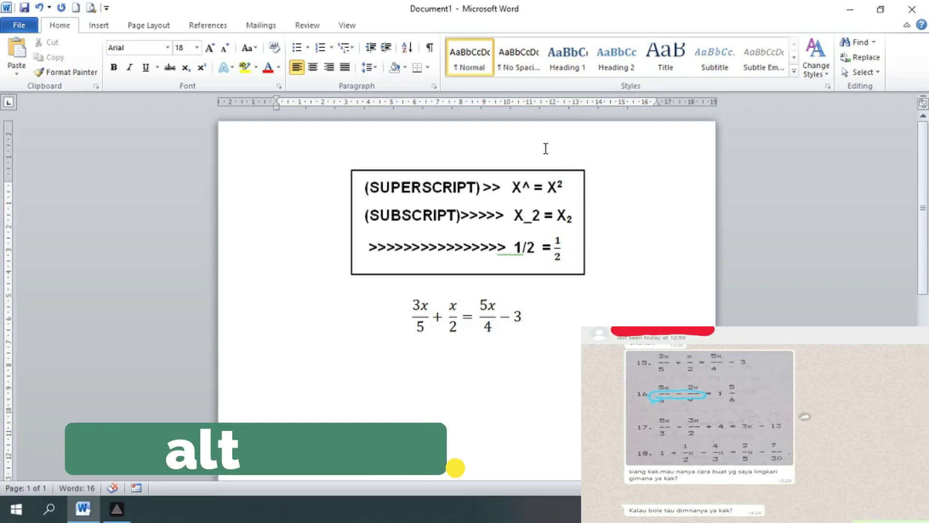
key("alt+equal")
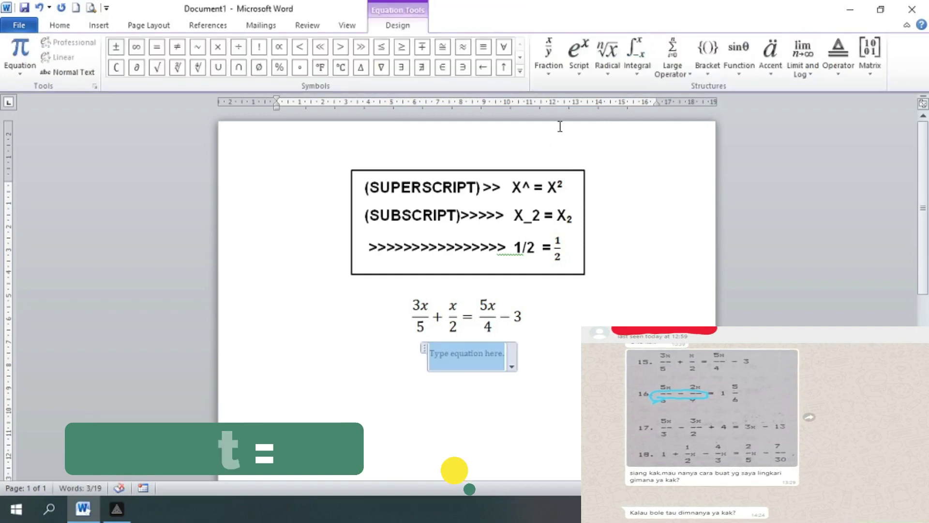
left_click(549, 68)
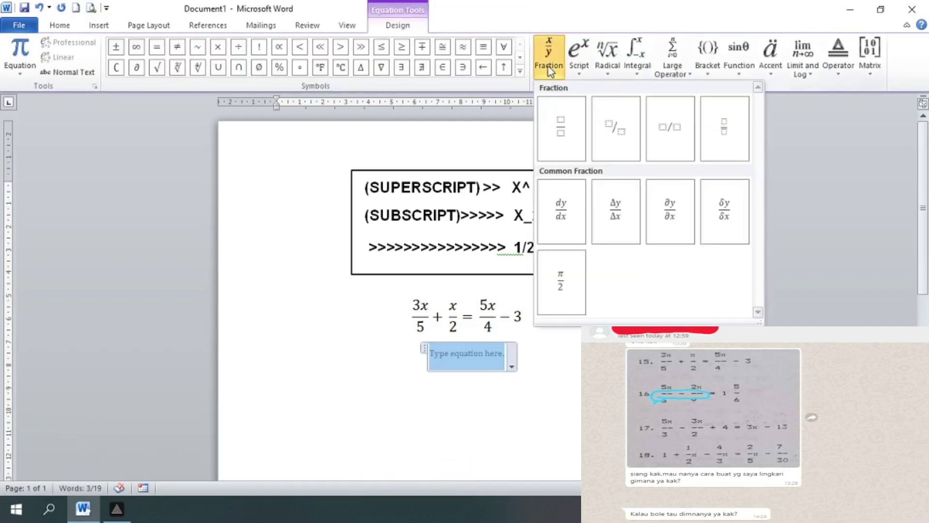
left_click(560, 127)
left_click(468, 348)
type("5x")
left_click(466, 370)
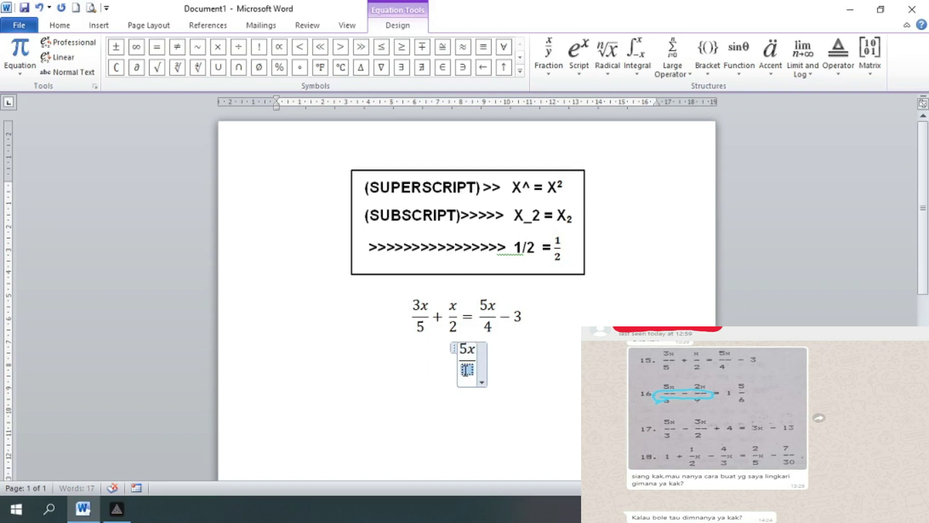
type("3")
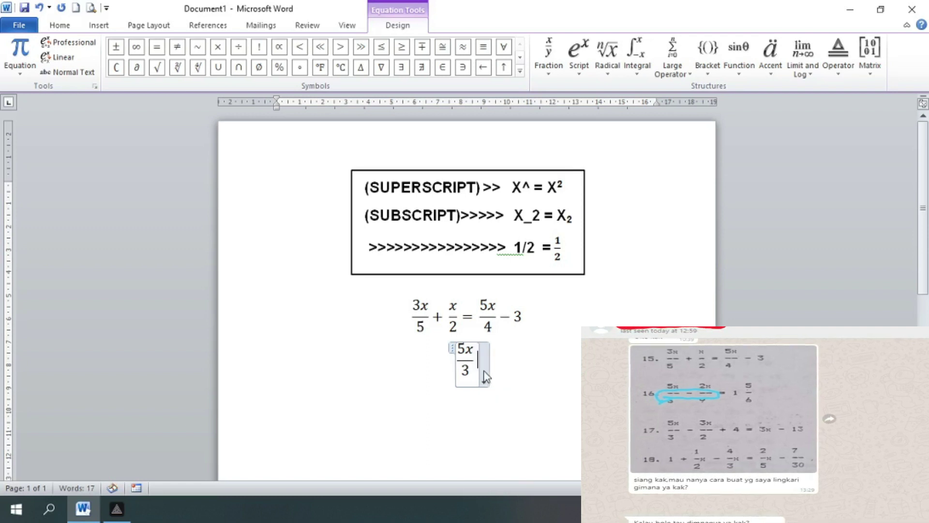
Step: Append a minus sign and the stacked fraction 2x/9
type("-")
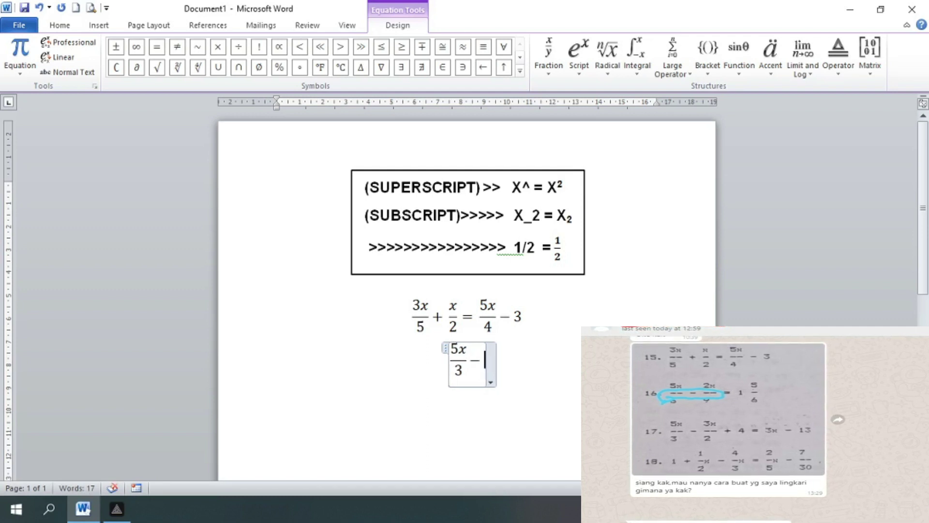
left_click(541, 71)
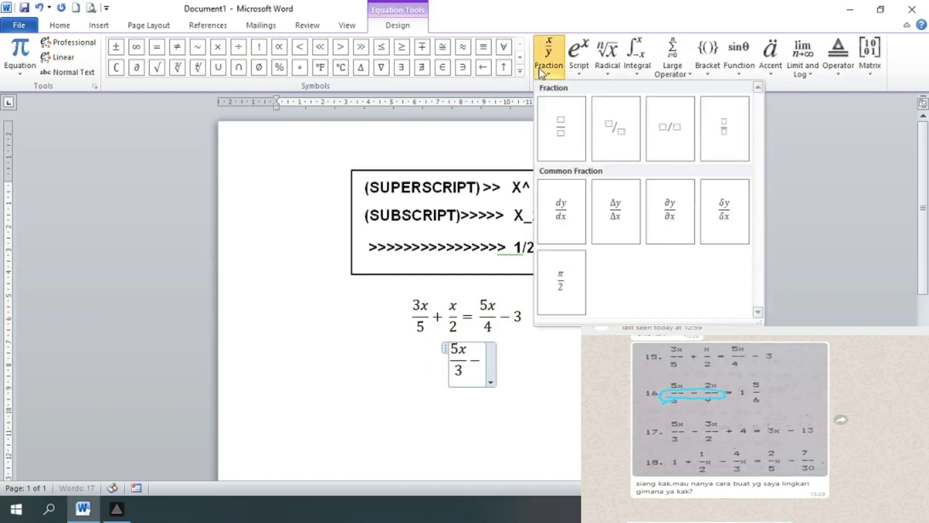
left_click(557, 130)
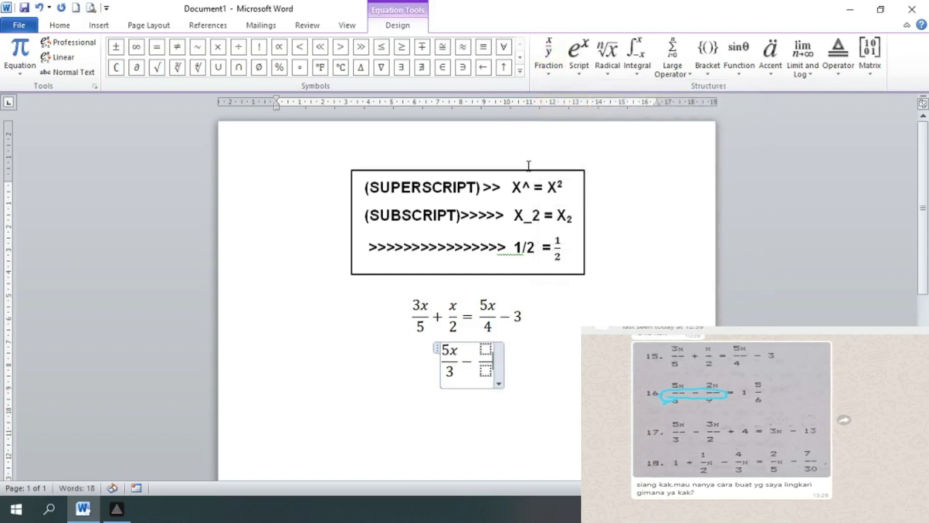
type("2x/9")
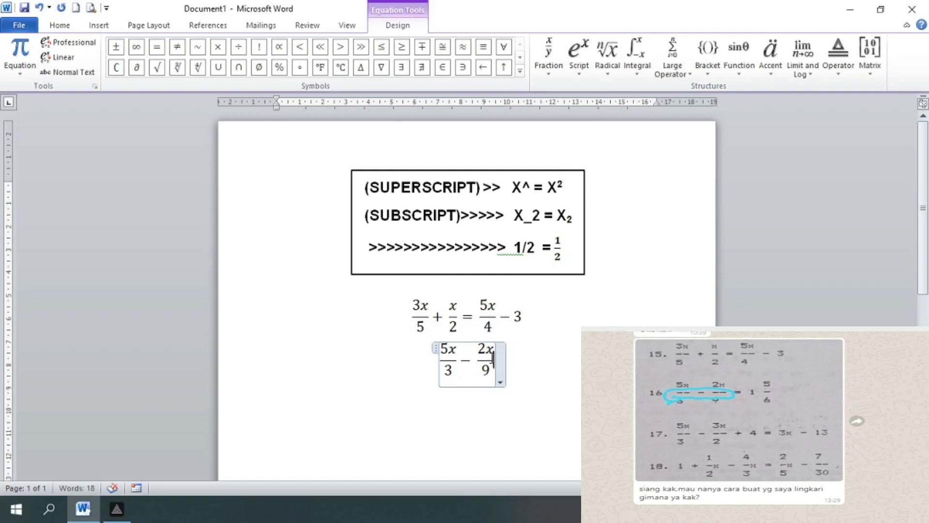
left_click(493, 361)
Step: Finish with = 1 and the fraction 5/6 to form the mixed number
type("=")
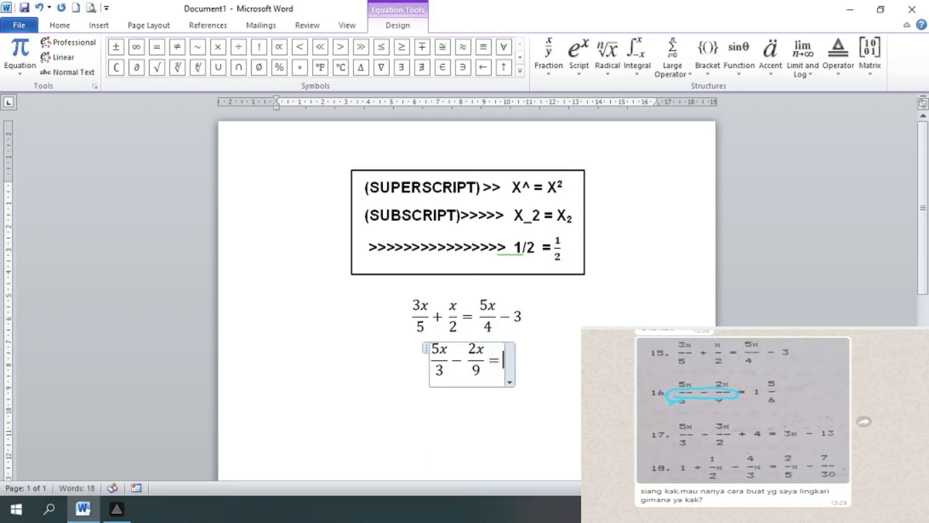
type("1")
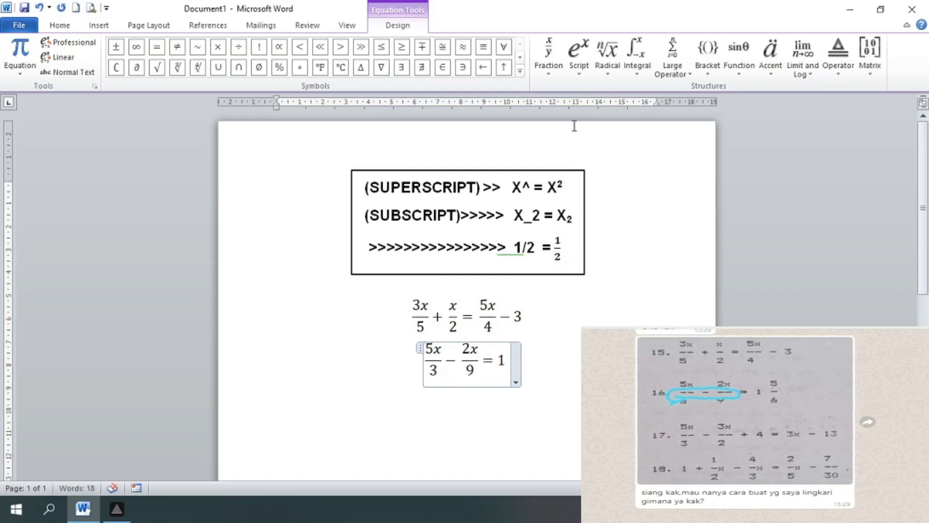
left_click(548, 54)
left_click(564, 160)
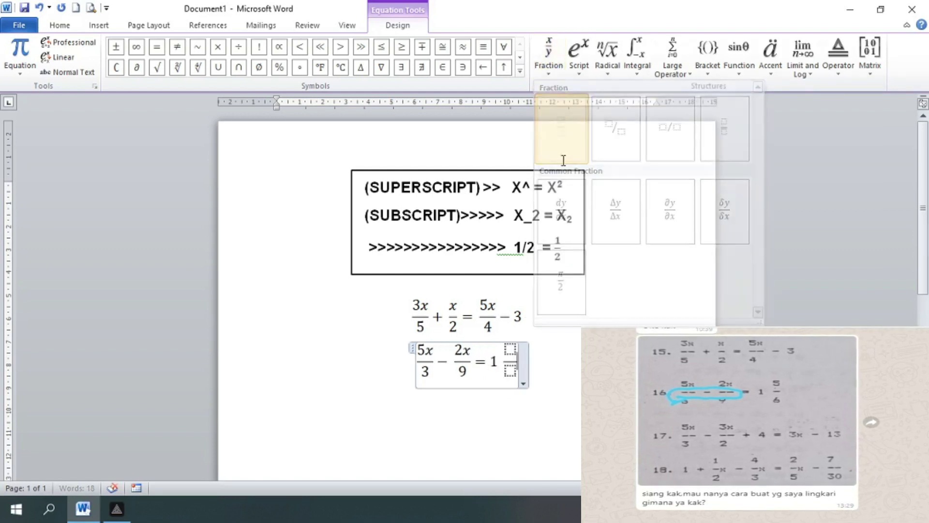
type("5")
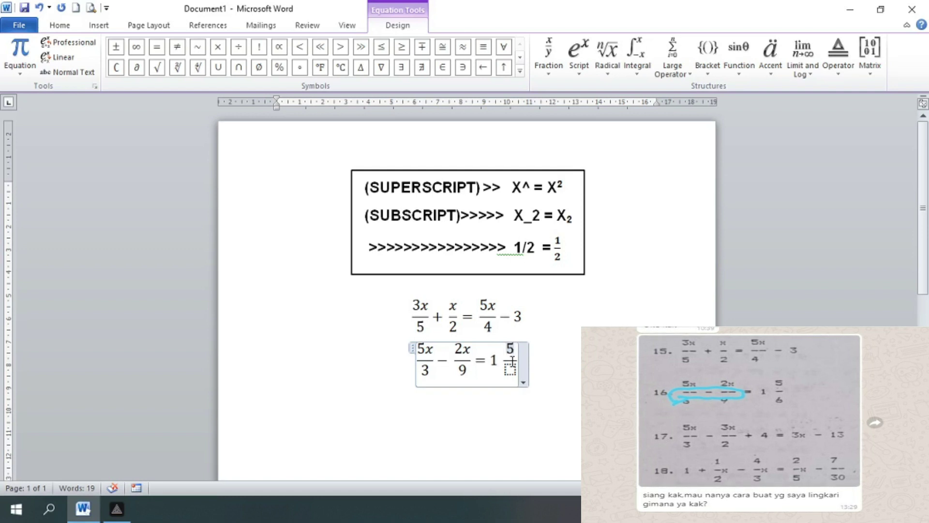
left_click(510, 369)
type("6")
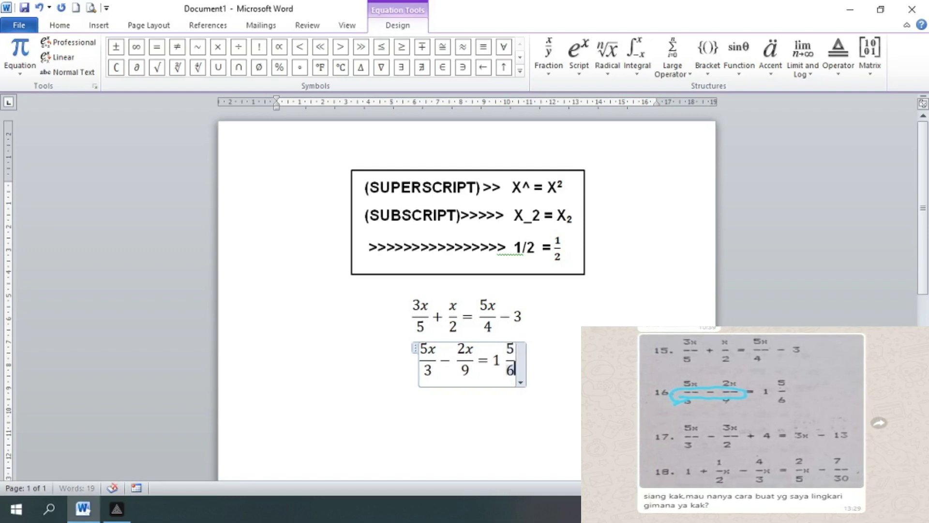
left_click(569, 361)
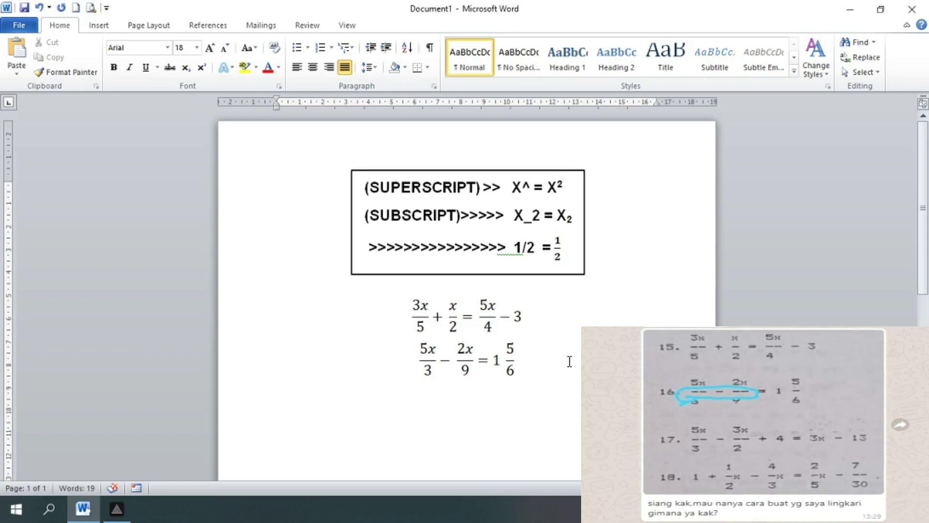
Step: Insert the equation y − 2x = 3 on a new line and start another line below
key("Return")
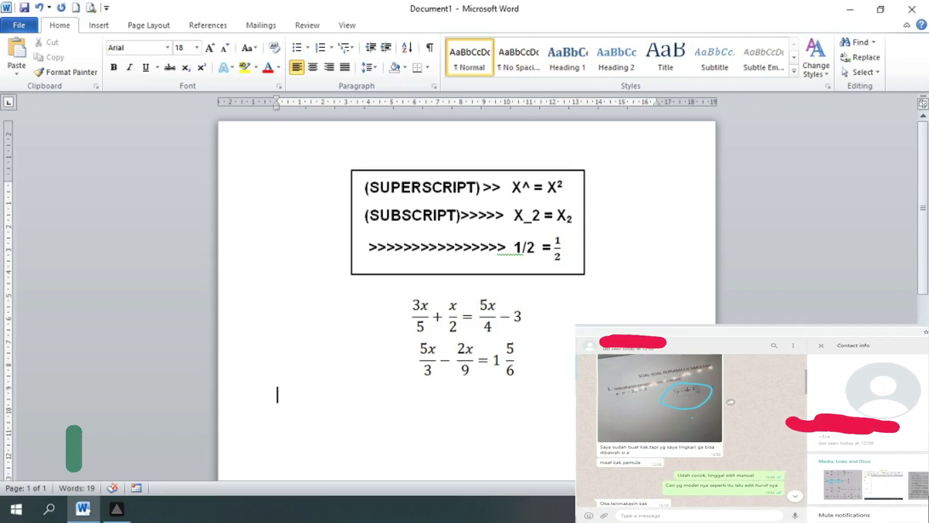
key("alt+equal")
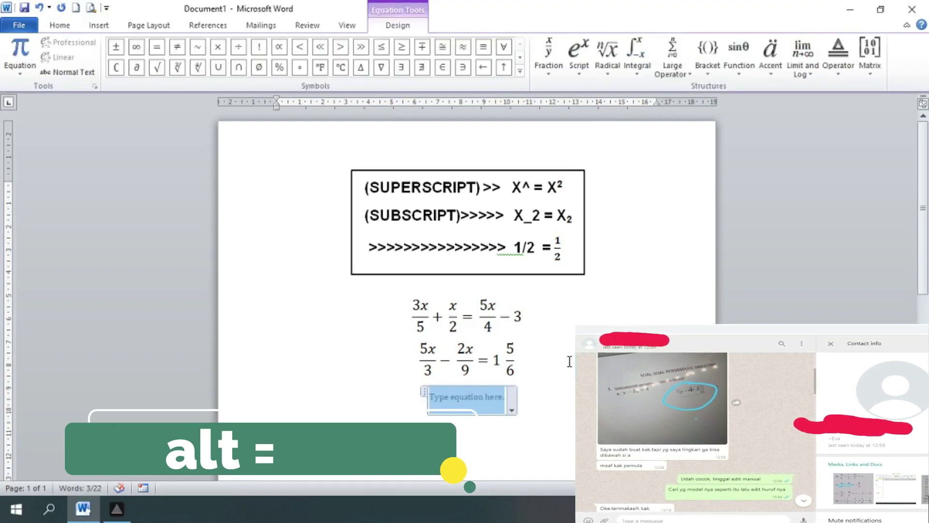
type("y")
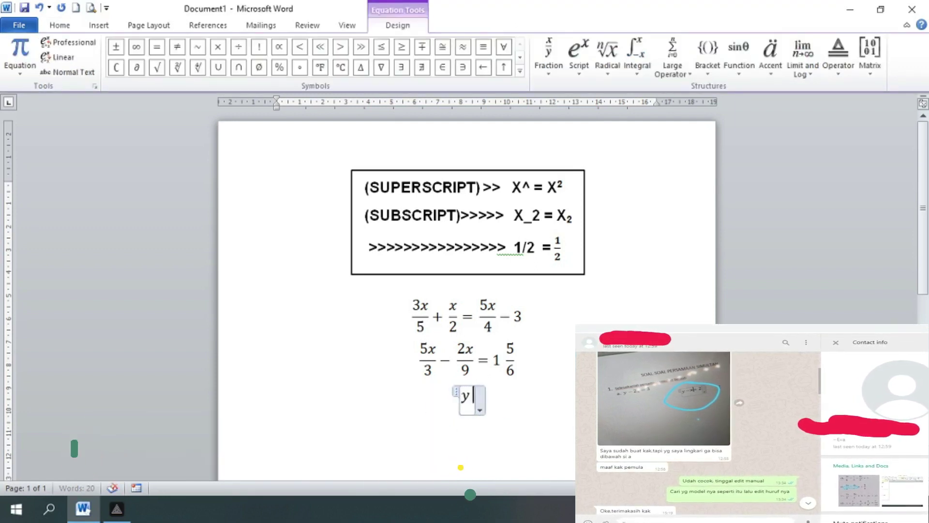
type("-2x")
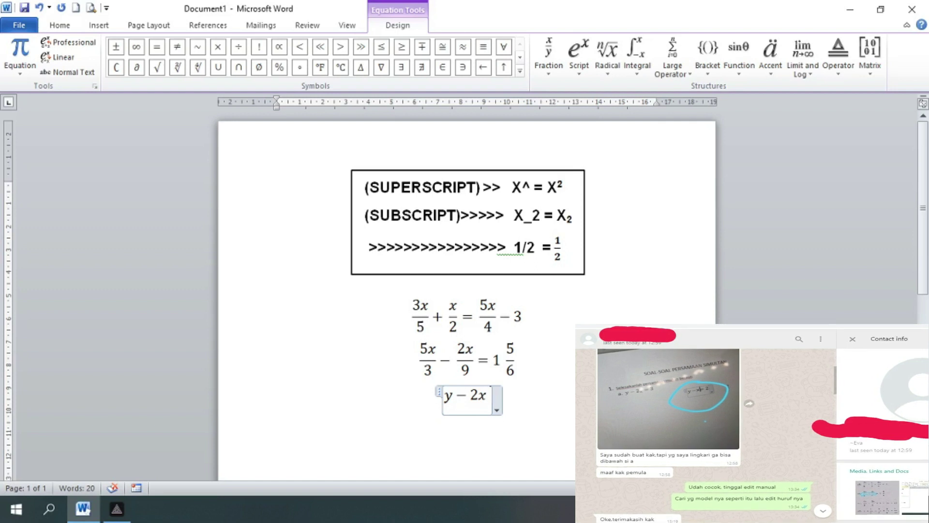
type(" =3")
left_click(543, 400)
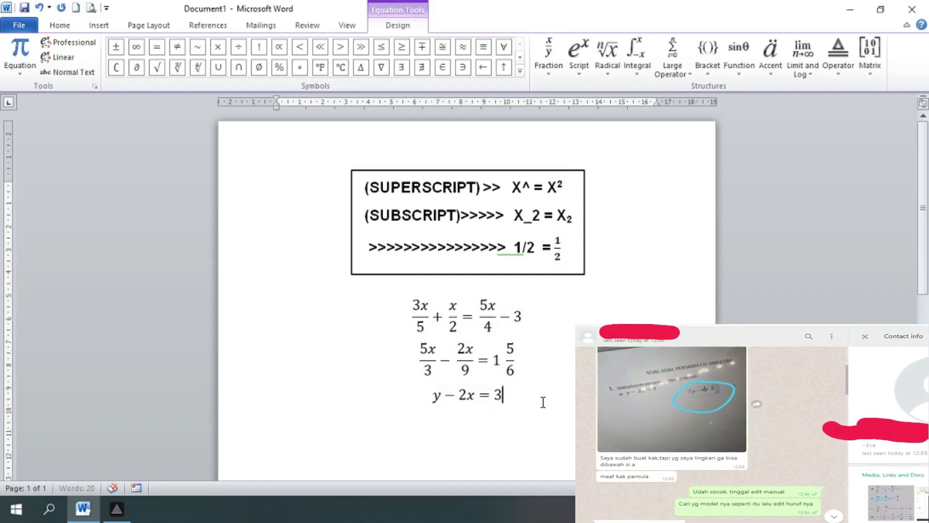
key("Return")
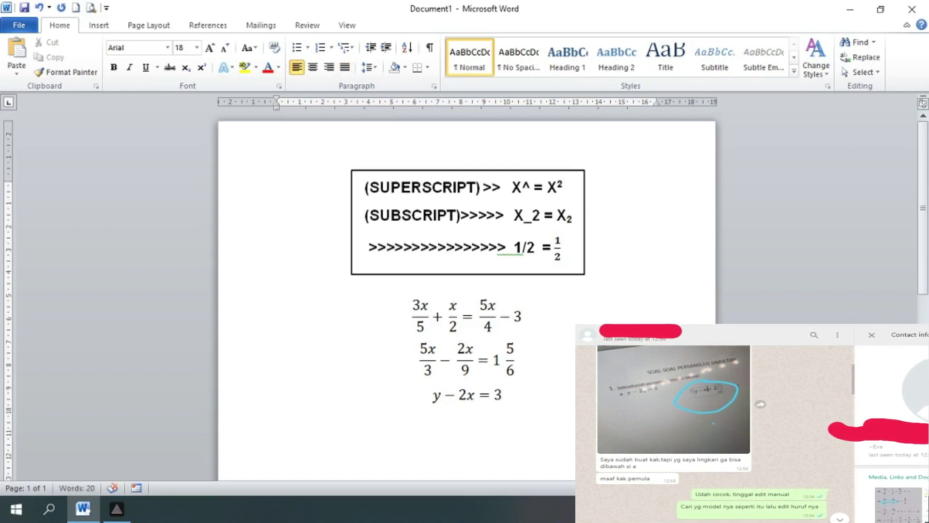
Step: Insert an equation reading y − x = 2 beneath y − 2x = 3
key("alt+equal")
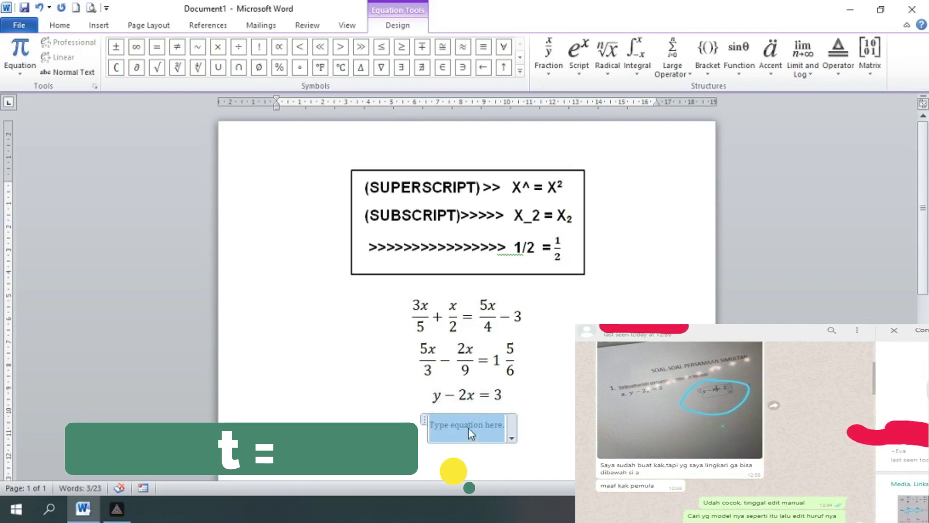
type("y")
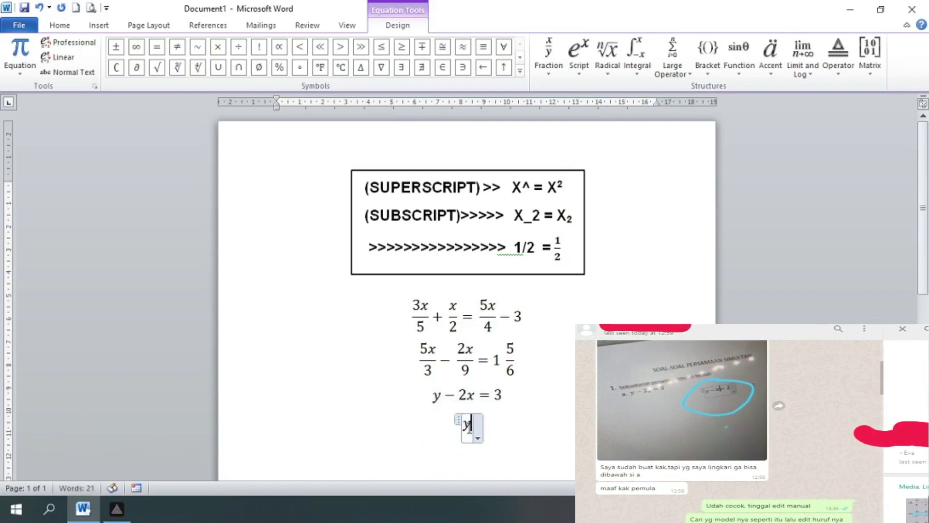
type("-")
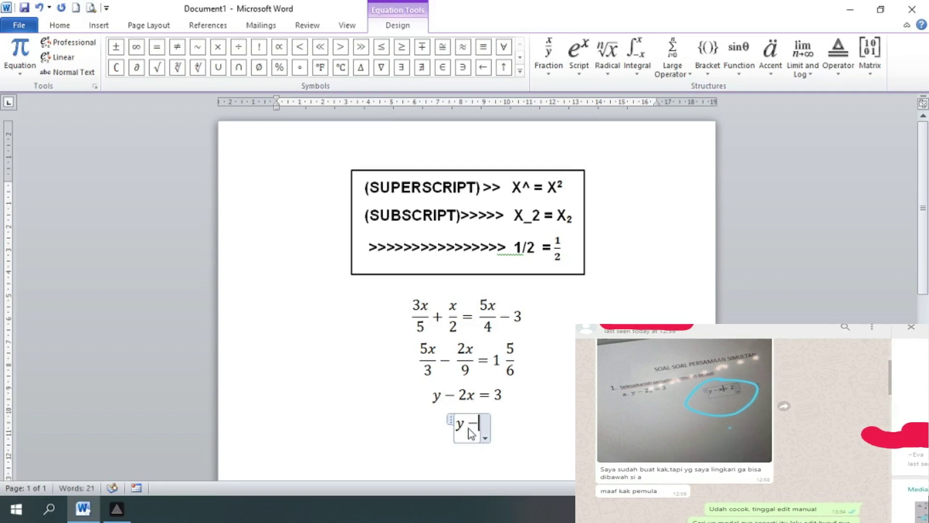
type("x")
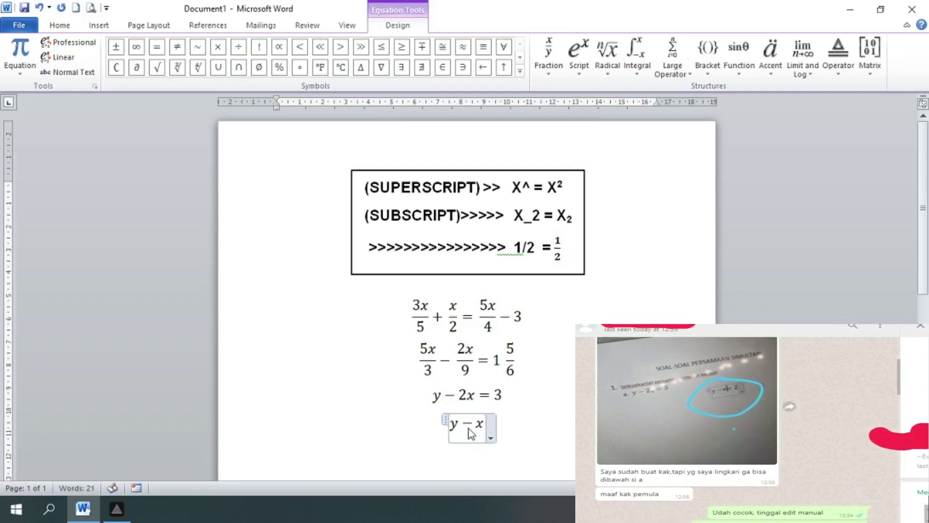
type(" =")
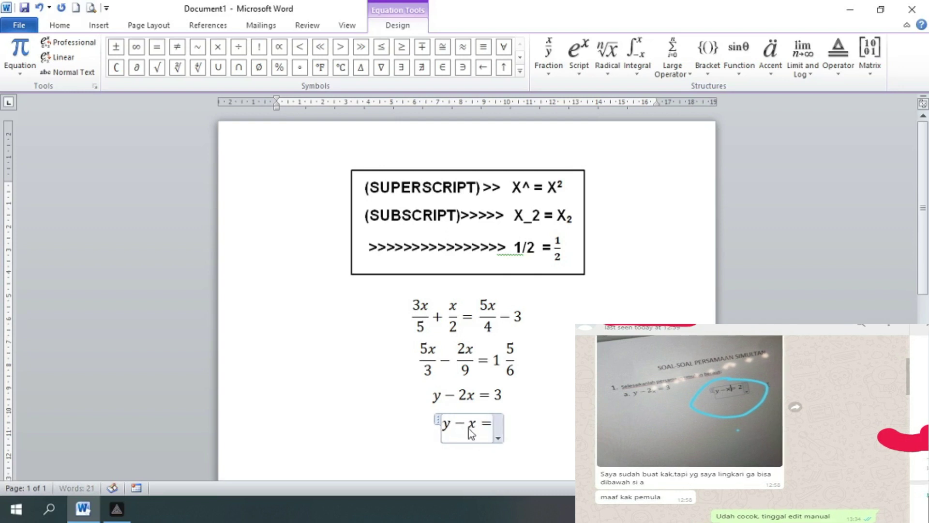
type(" 2")
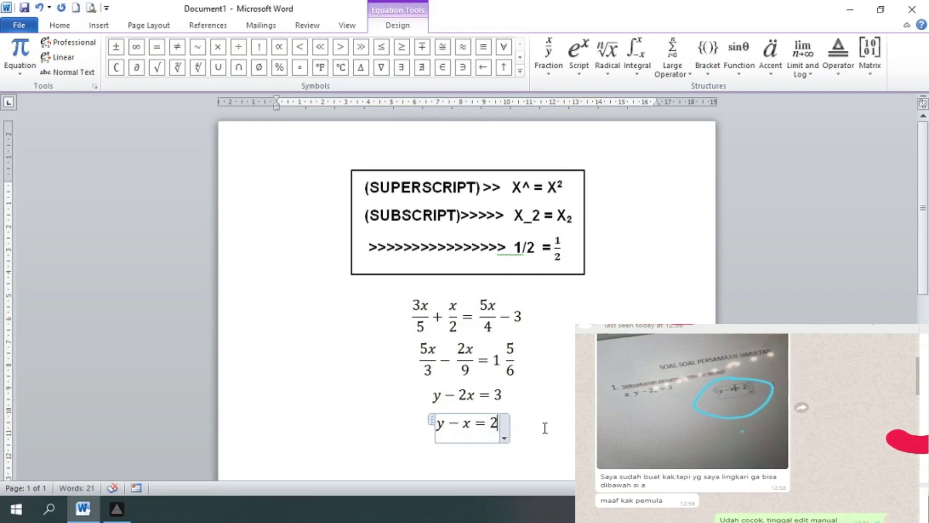
left_click(543, 429)
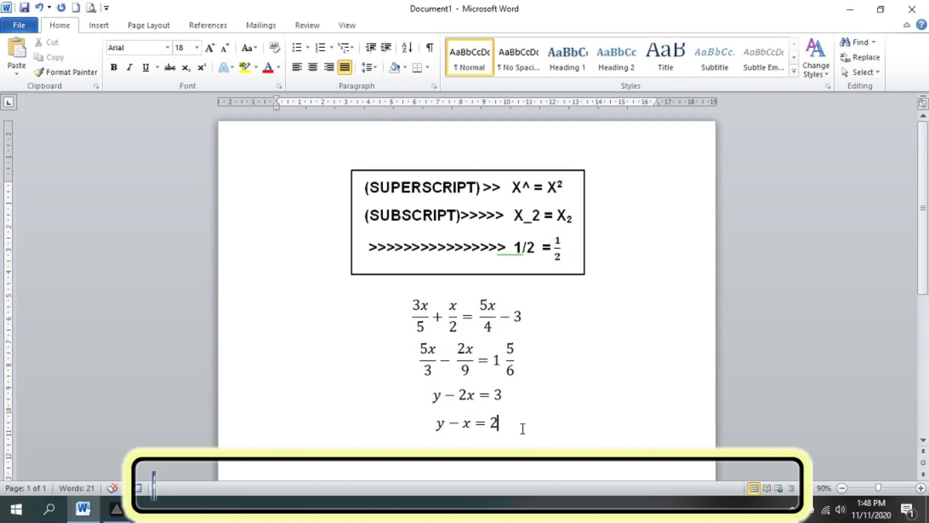
Step: Highlight the two linear equations, then the X₂ and ½ examples in the text box
left_click_drag(419, 389, 538, 421)
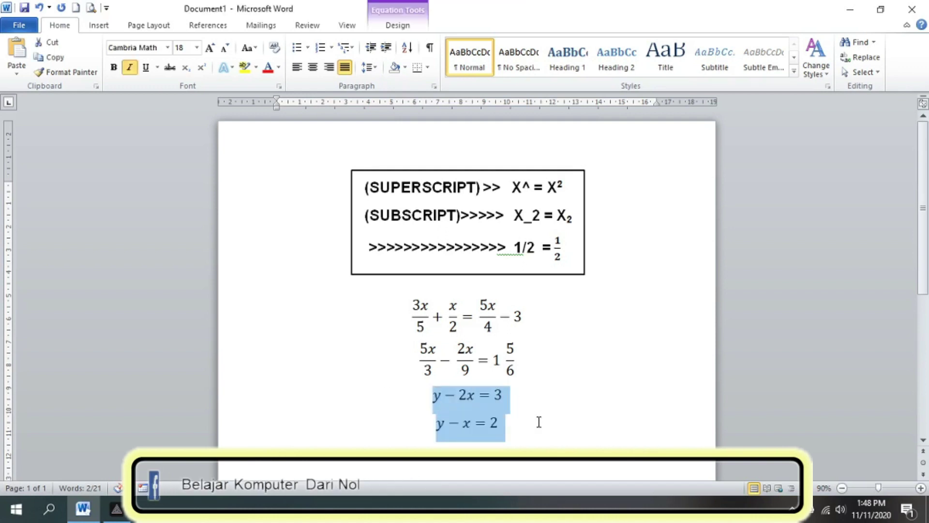
left_click(518, 427)
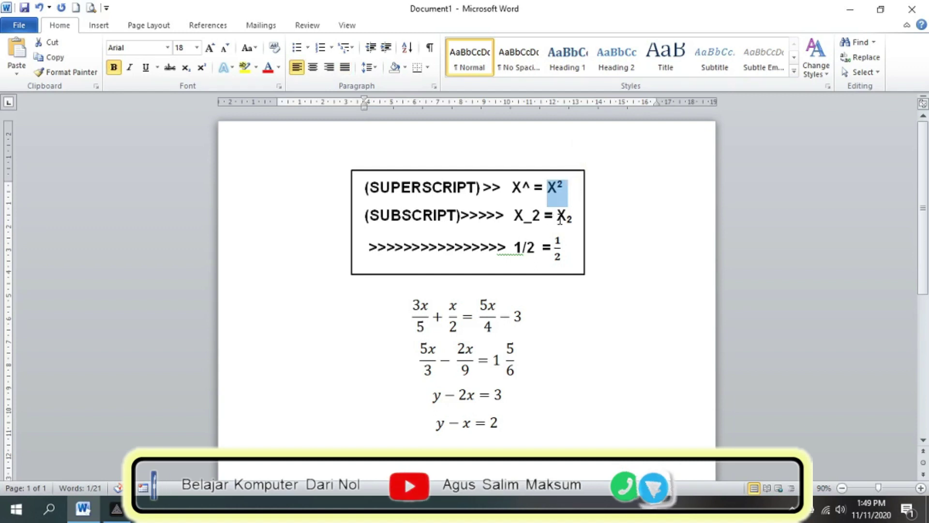
left_click_drag(557, 217, 583, 221)
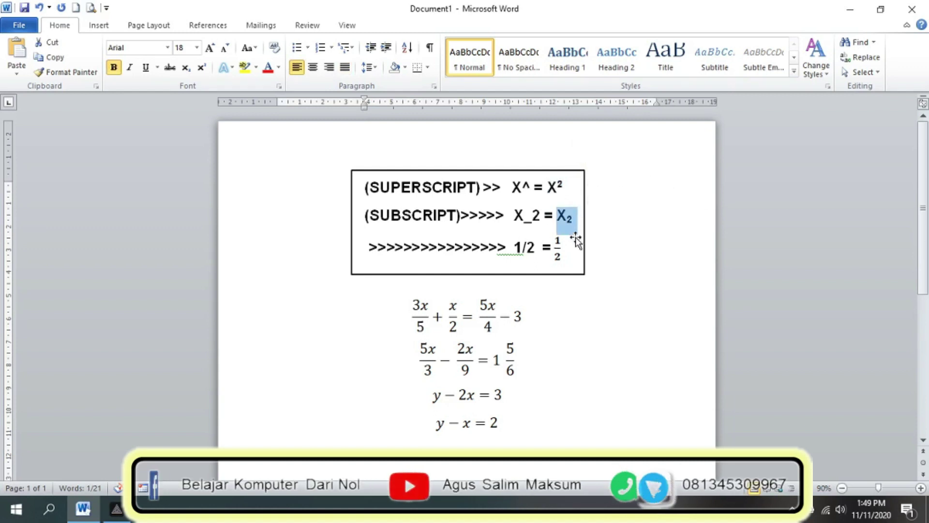
left_click_drag(542, 246, 559, 247)
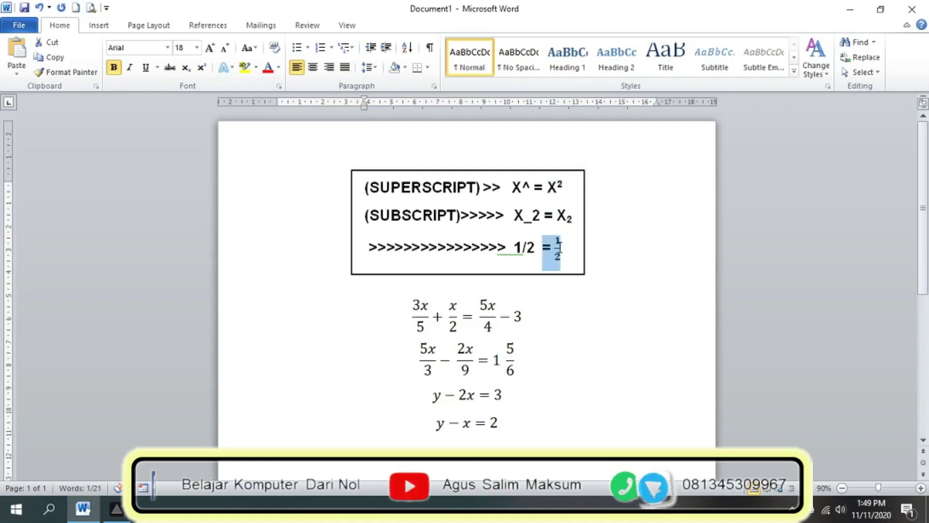
left_click(566, 247)
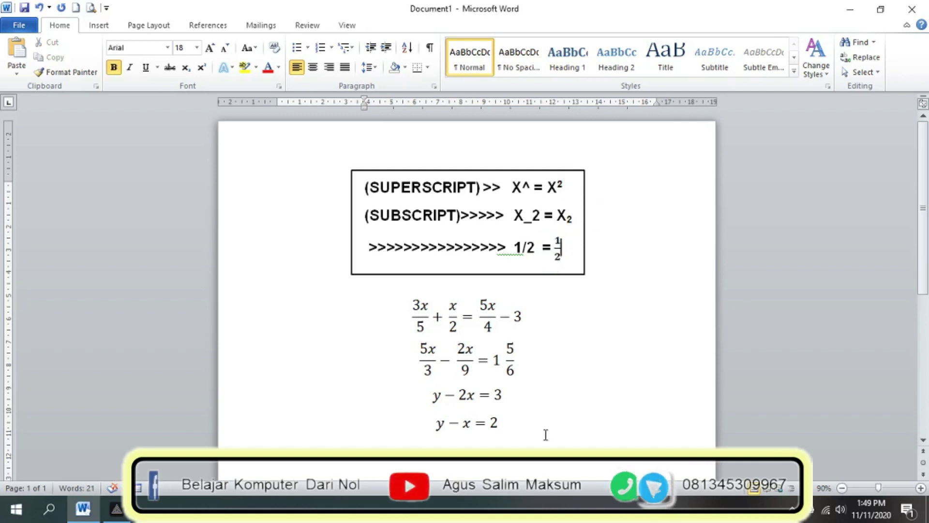
Step: Start a new empty line after y − x = 2
left_click(549, 417)
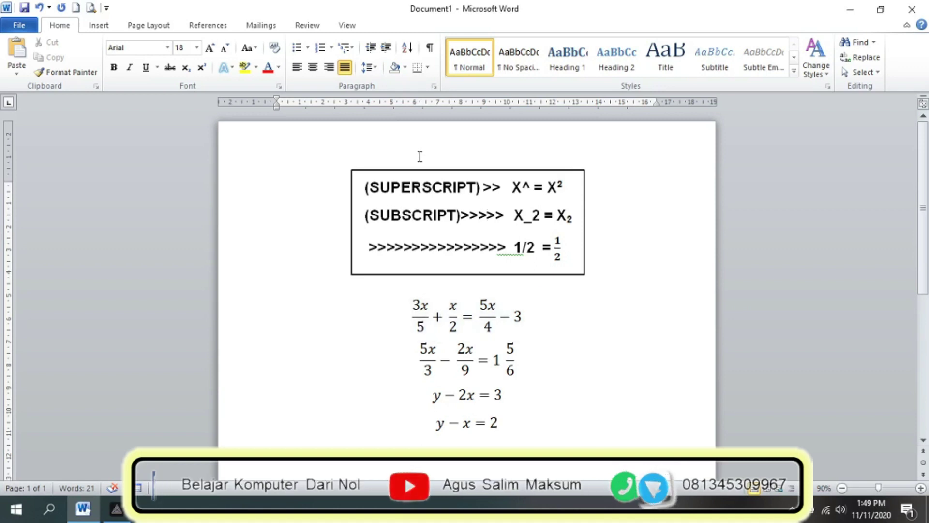
key("Return")
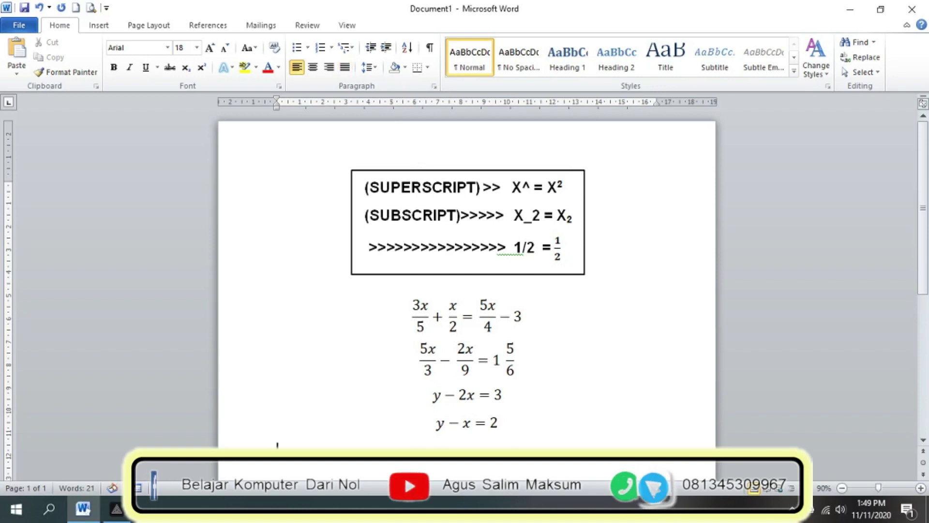
scroll(507, 226, "down", 1)
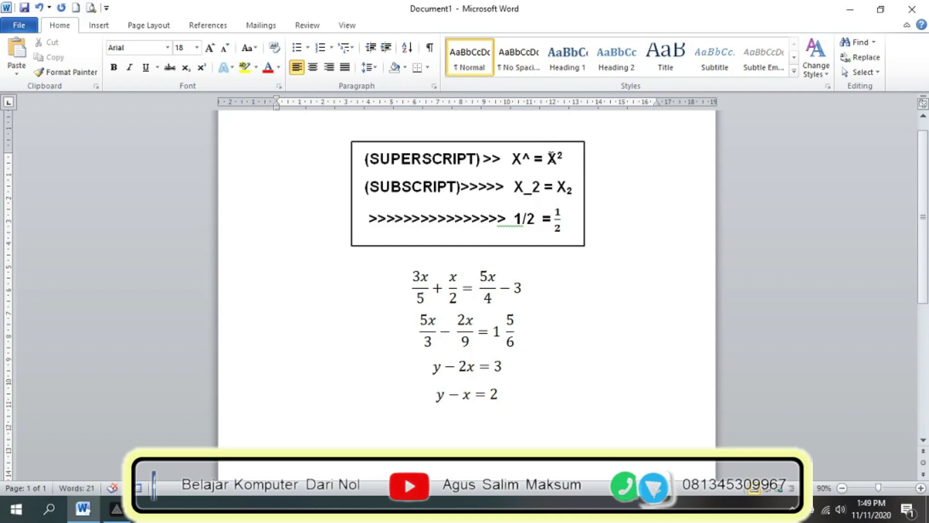
Step: Highlight the X², X₂ and ½ example lines, then insert an equation below y − x = 2
left_click(525, 238)
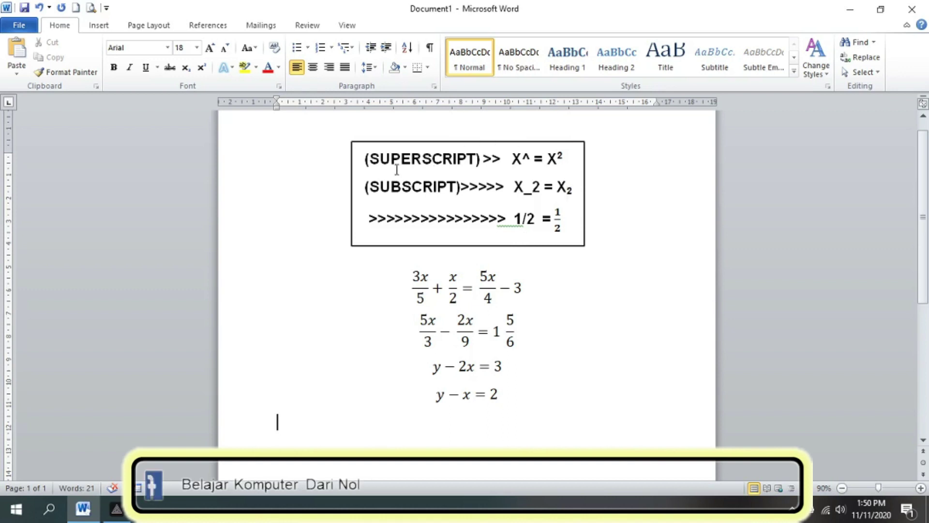
left_click_drag(365, 159, 572, 159)
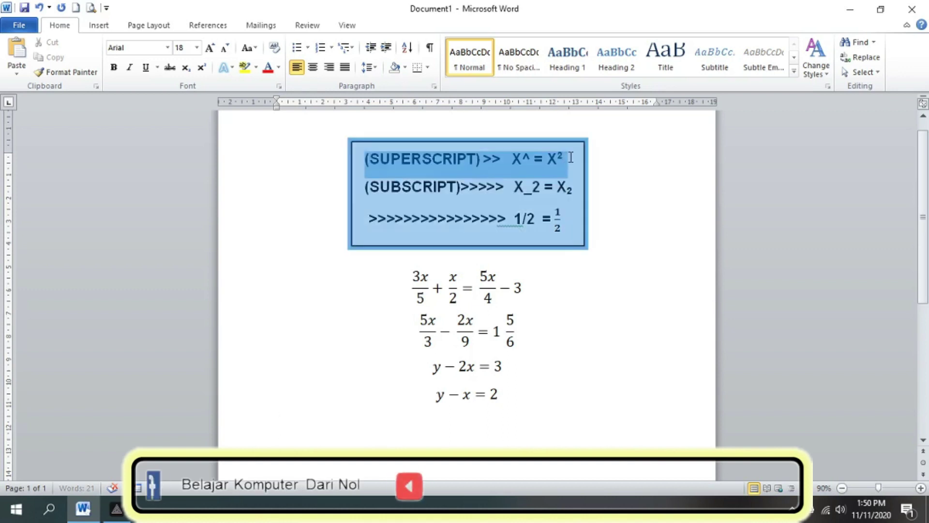
left_click_drag(365, 187, 570, 187)
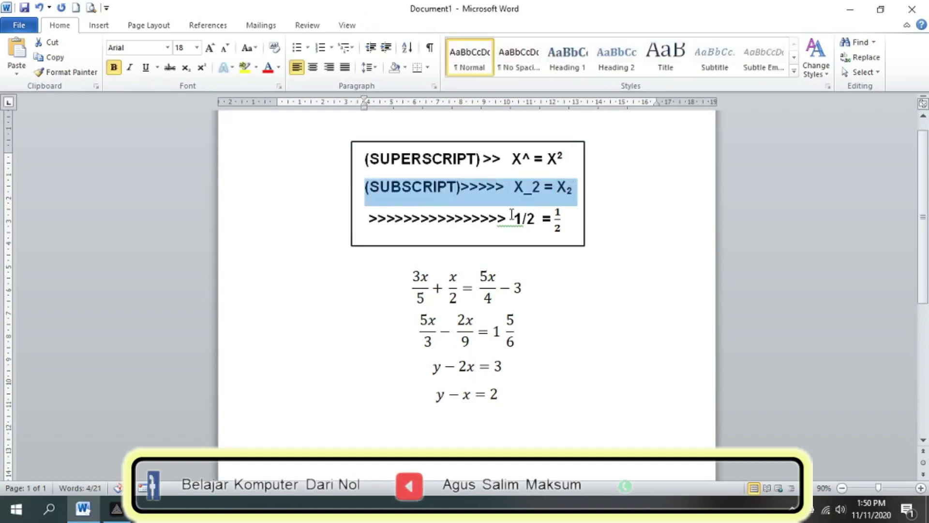
left_click_drag(369, 219, 565, 210)
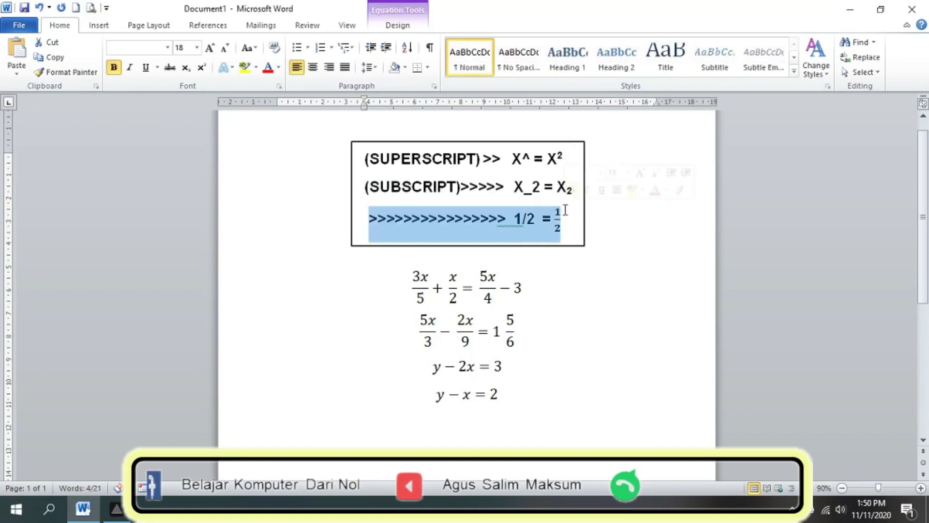
left_click(375, 435)
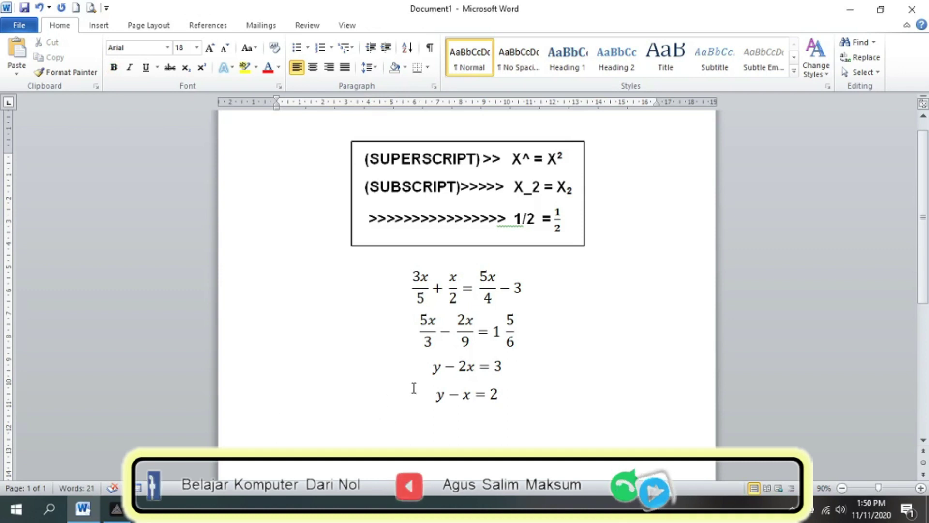
key("alt+equal")
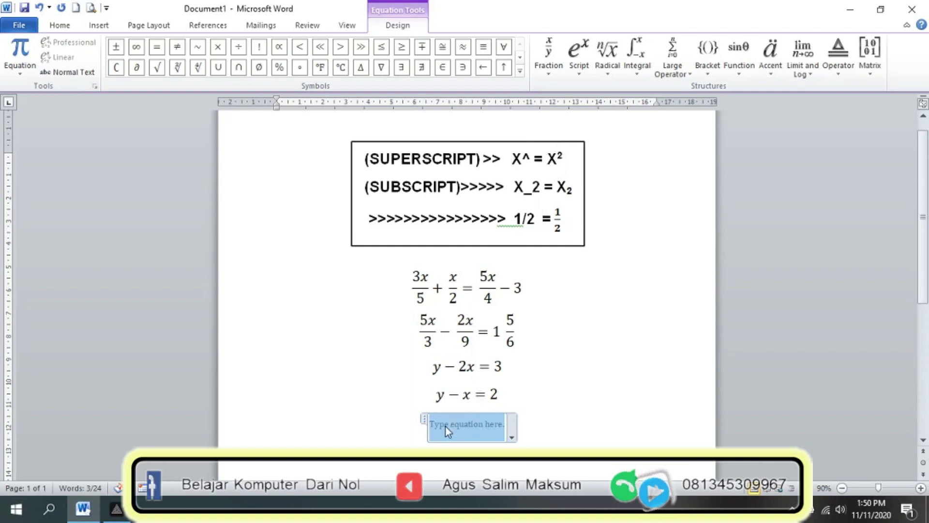
Step: Type a capital X and highlight the ^ in the text box's X^ example
type("x")
key("BackSpace")
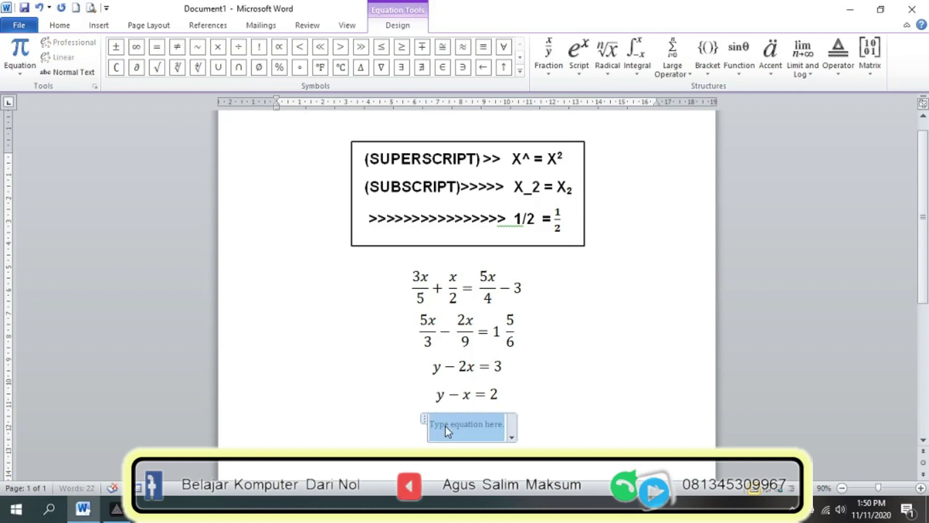
type("X")
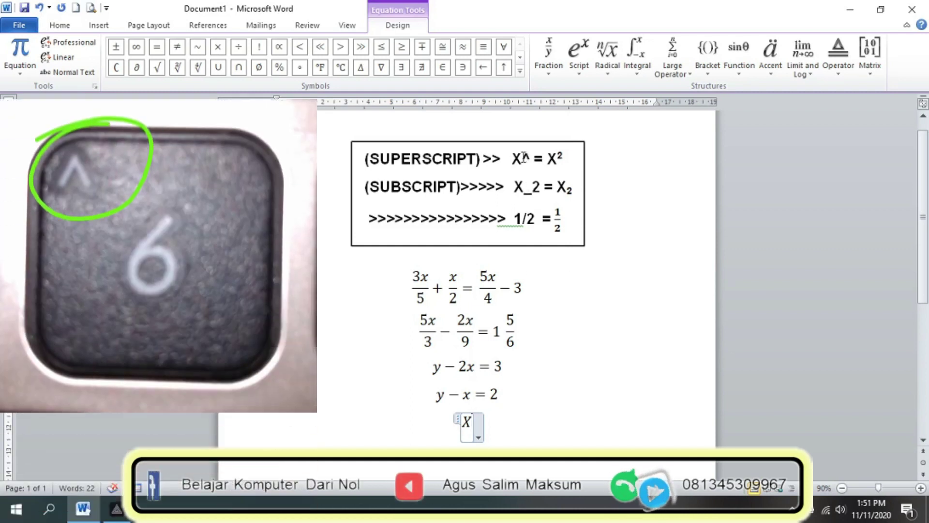
left_click_drag(522, 159, 531, 155)
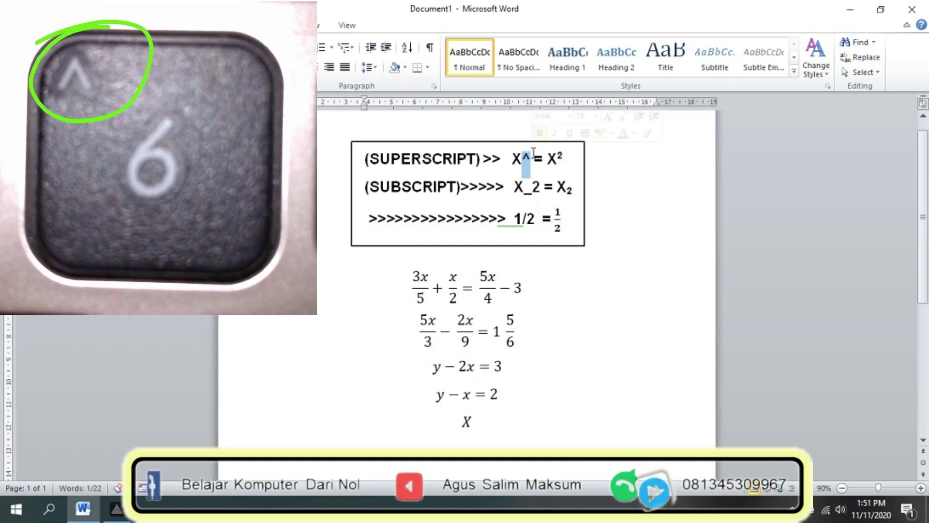
Step: Add a stray ^ below the last equation, then delete the mistaken X^ text
left_click(474, 422)
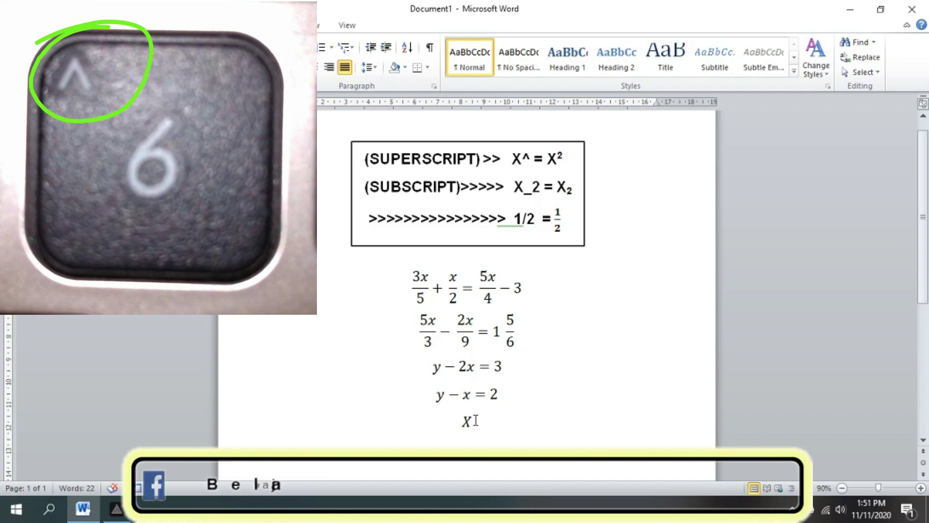
type("^")
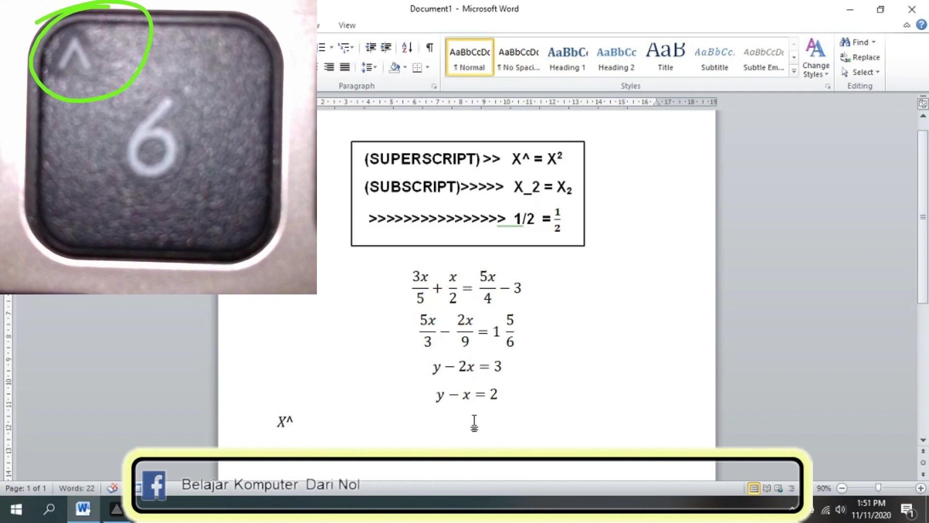
double_click(291, 420)
left_click(295, 421)
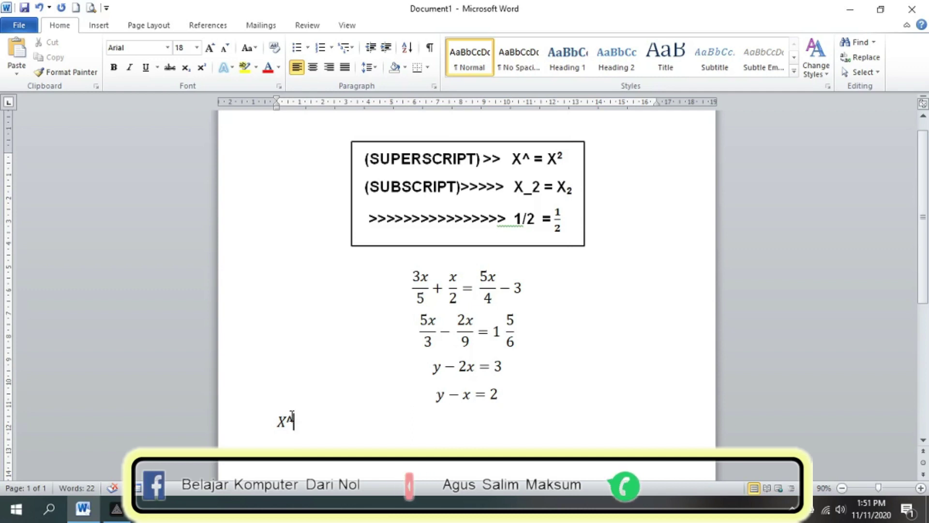
key("BackSpace")
key("BackSpace")
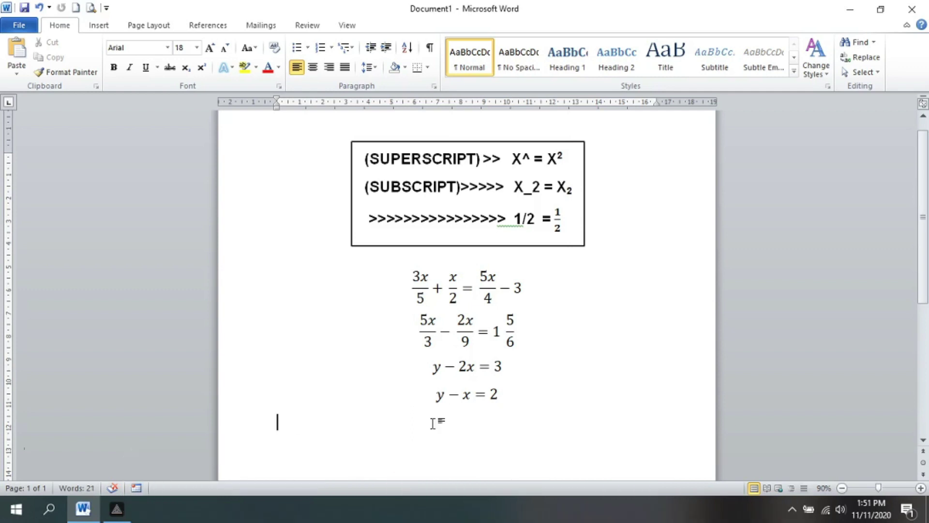
Step: Insert a new equation X^2, convert it to superscript X², then start a line below
key("alt+equal")
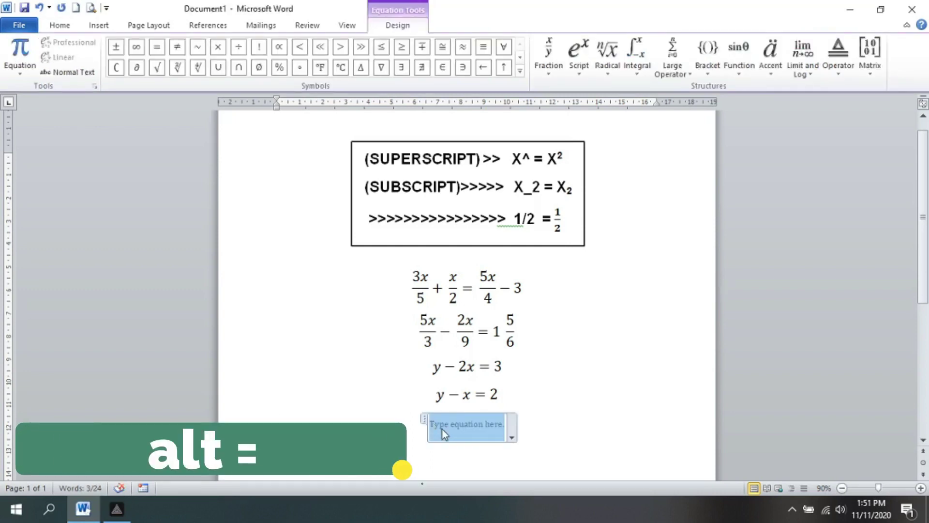
type("X")
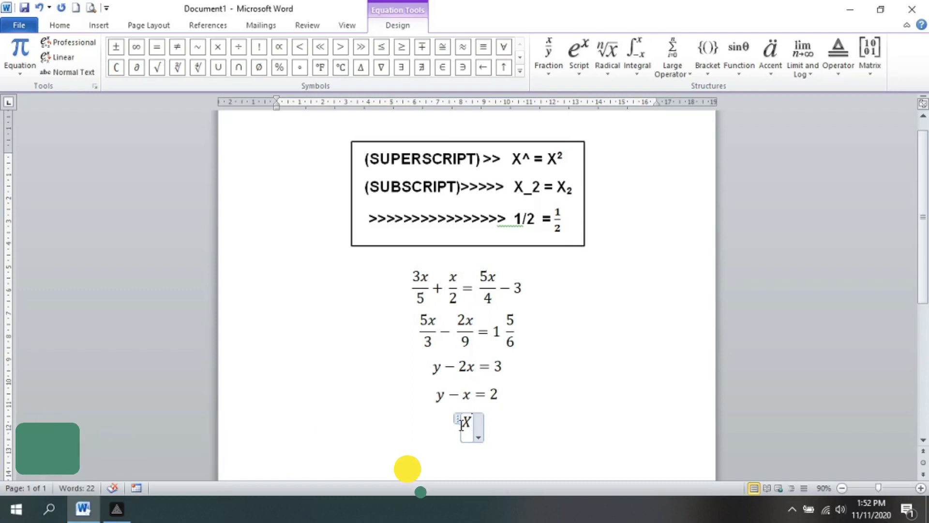
type("^")
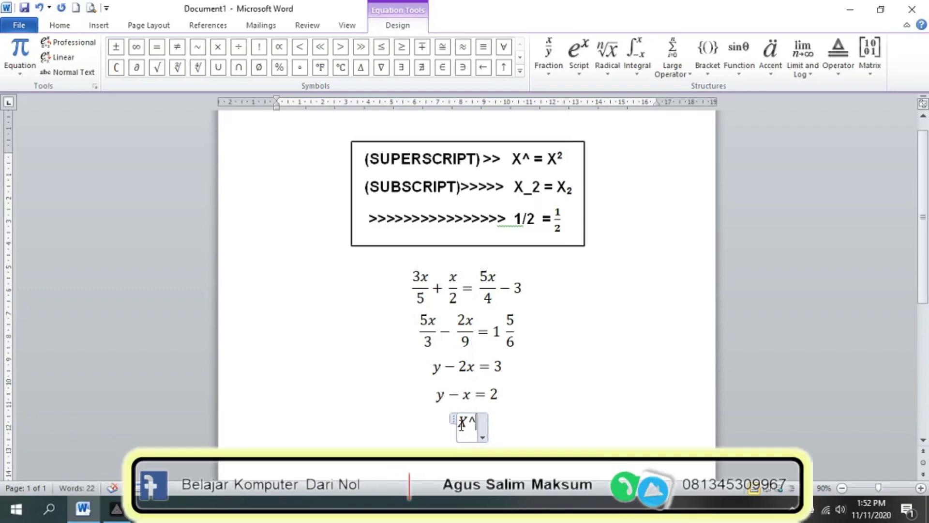
type("2")
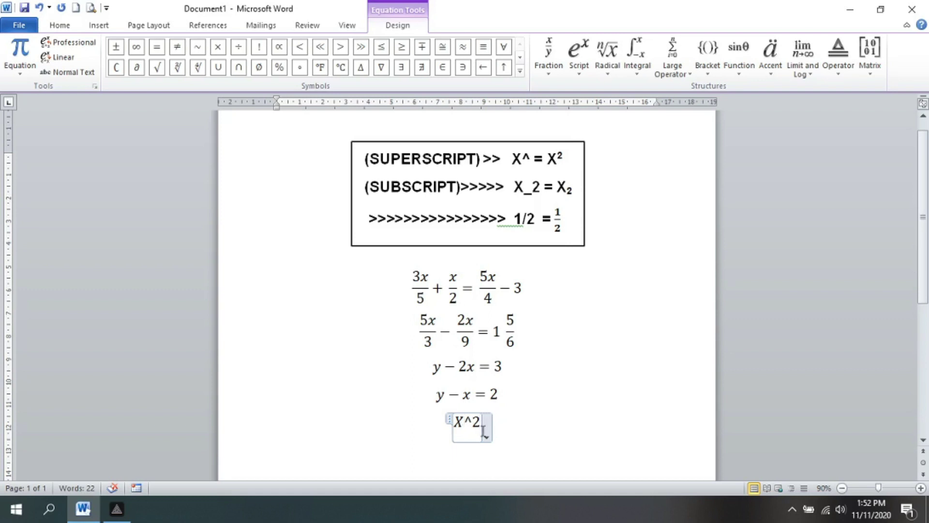
key("space")
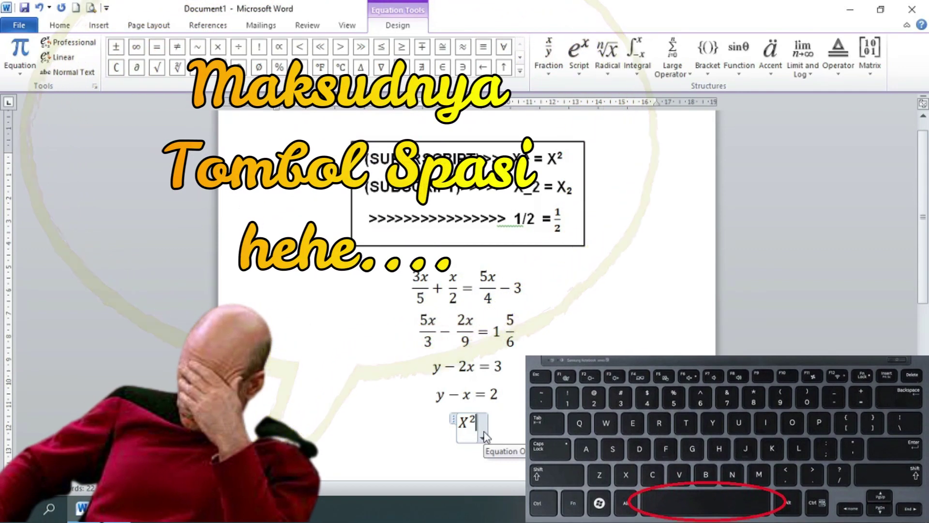
left_click(508, 424)
key("Return")
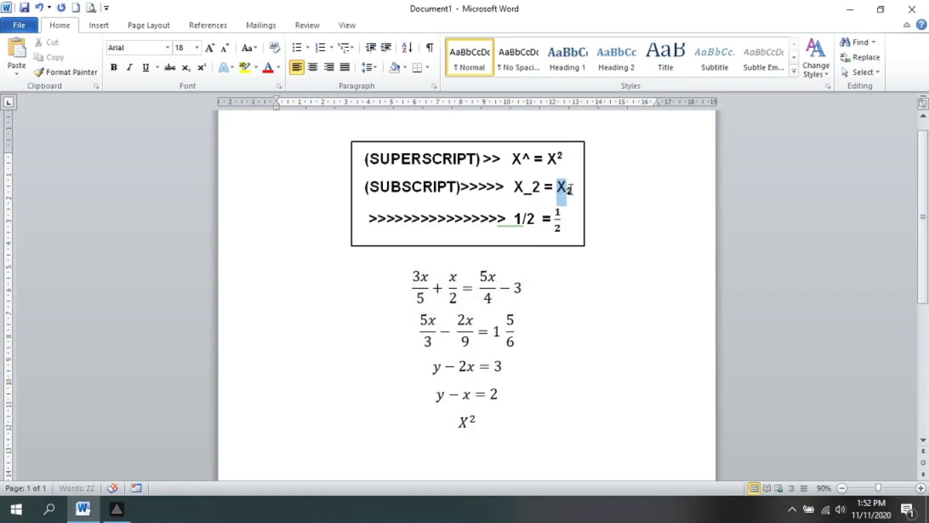
Step: Insert an equation below X² with X_2 converted to the subscript X₂
left_click(419, 450)
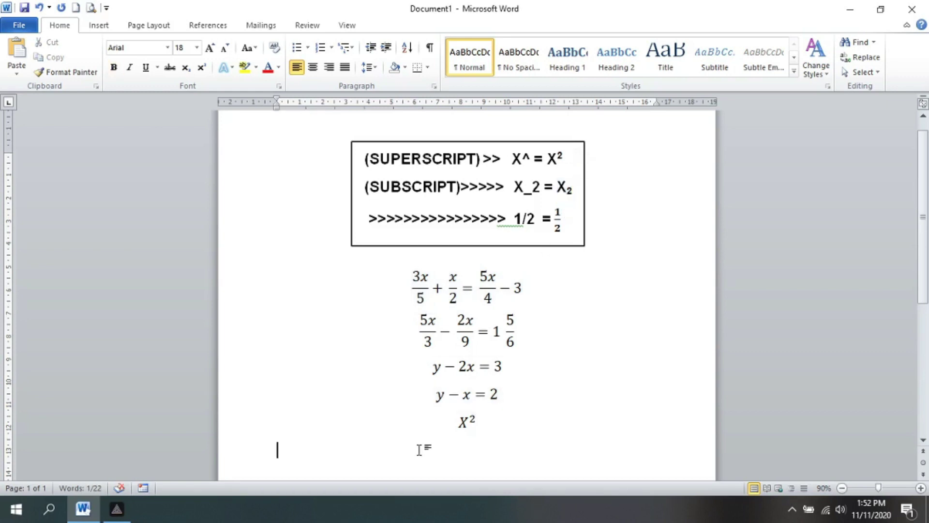
key("alt+equal")
type("X")
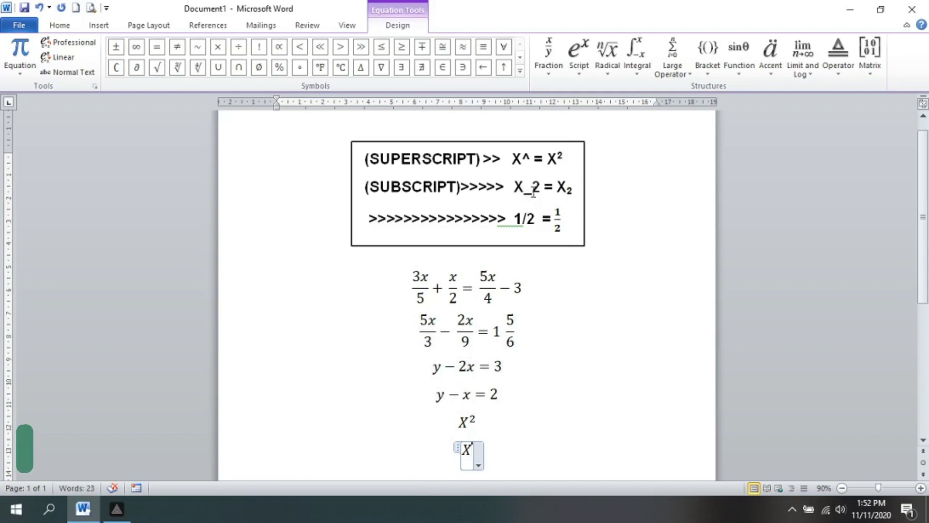
type("_2")
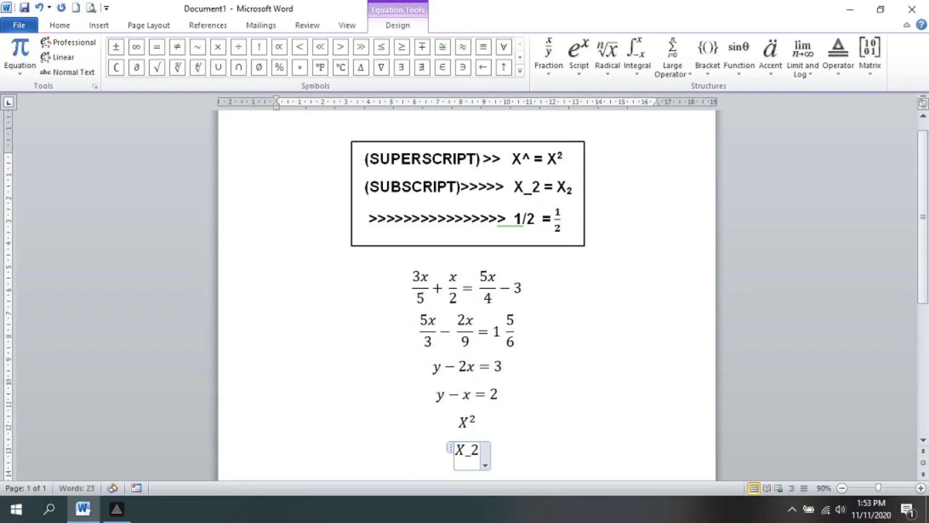
left_click(502, 455)
left_click(473, 420)
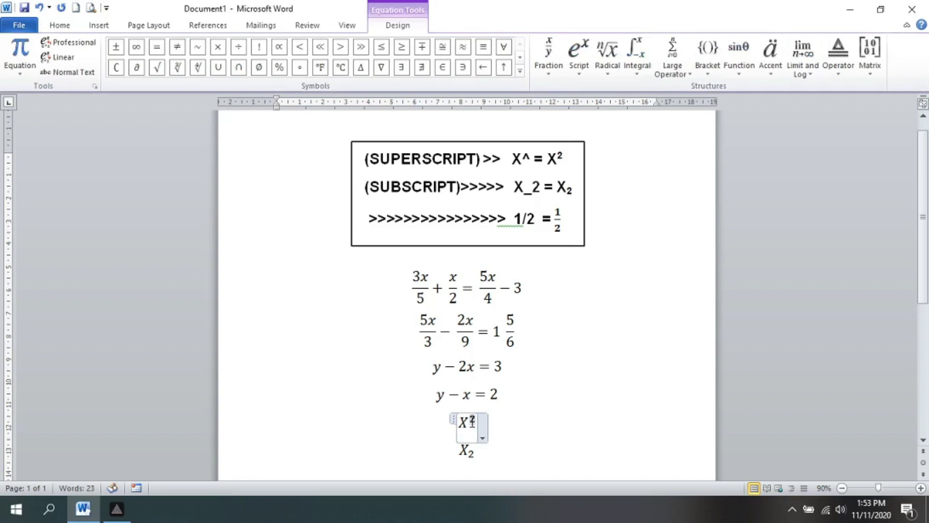